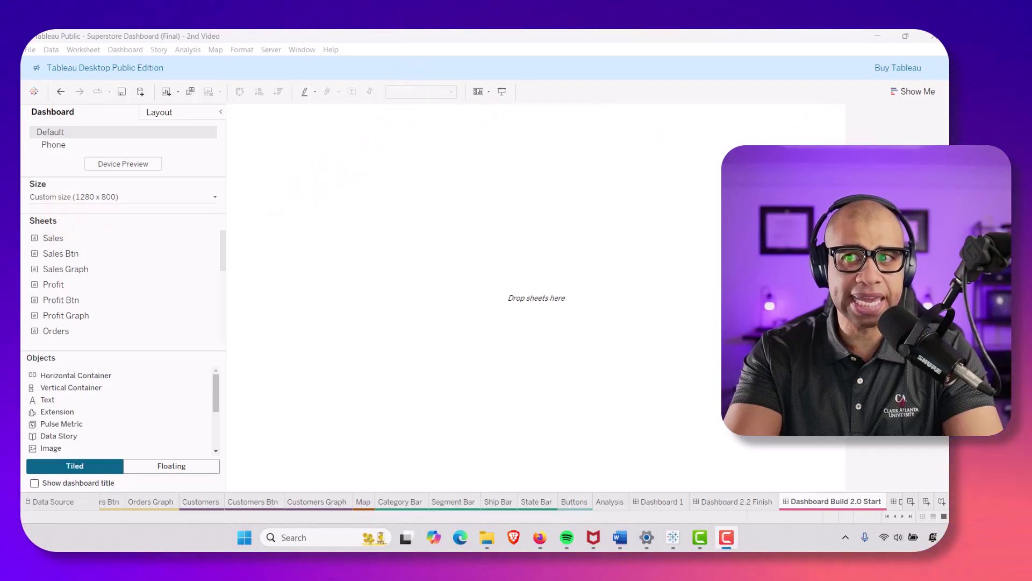
Step: Place a floating vertical container on the blank dashboard canvas
{"action": "left_click", "coordinate": [52, 198]}
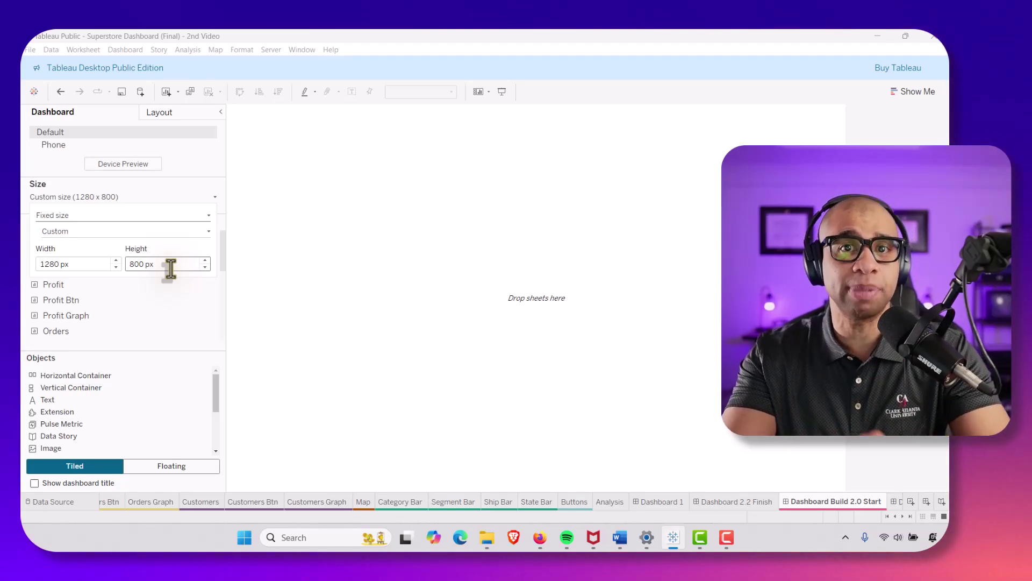
{"action": "left_click", "coordinate": [284, 277]}
{"action": "left_click_drag", "start_coordinate": [157, 236], "coordinate": [355, 226]}
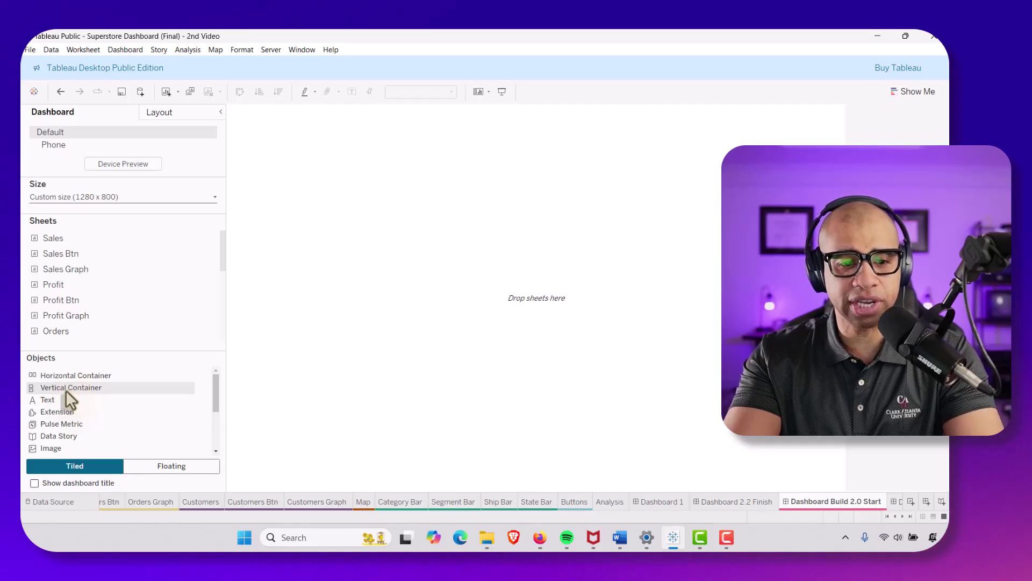
{"action": "left_click_drag", "start_coordinate": [66, 391], "coordinate": [344, 208]}
{"action": "left_click", "coordinate": [172, 466]}
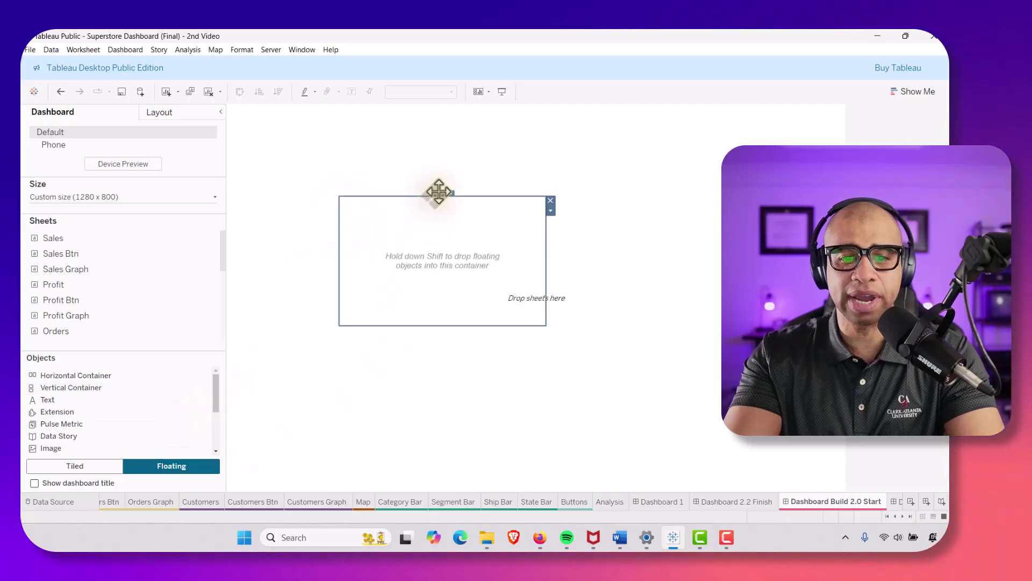
{"action": "left_click_drag", "start_coordinate": [439, 195], "coordinate": [400, 172]}
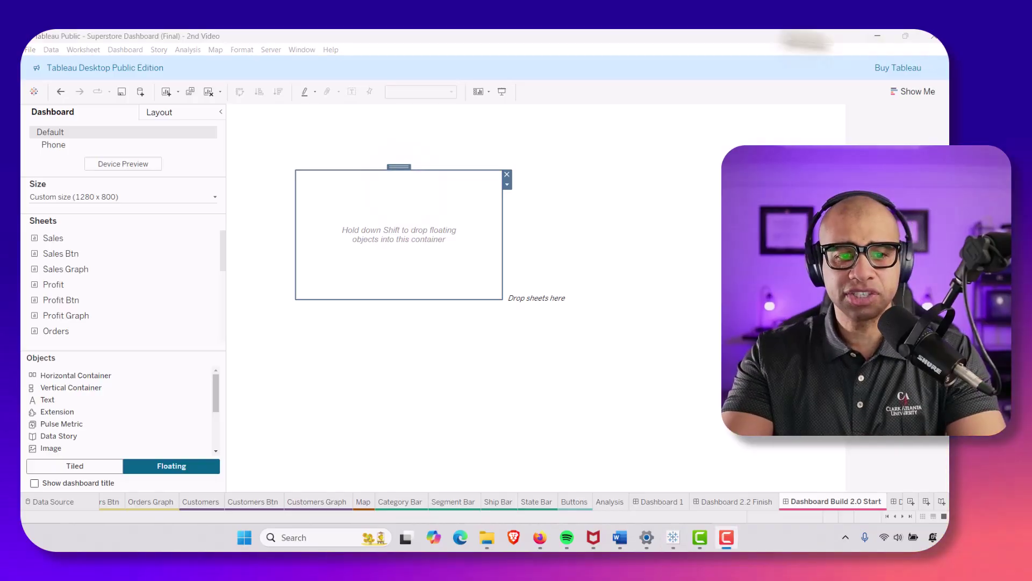
Step: Position the vertical container at x 1, y 1 and set its size to 1280 wide by 800 high
{"action": "left_click", "coordinate": [179, 110]}
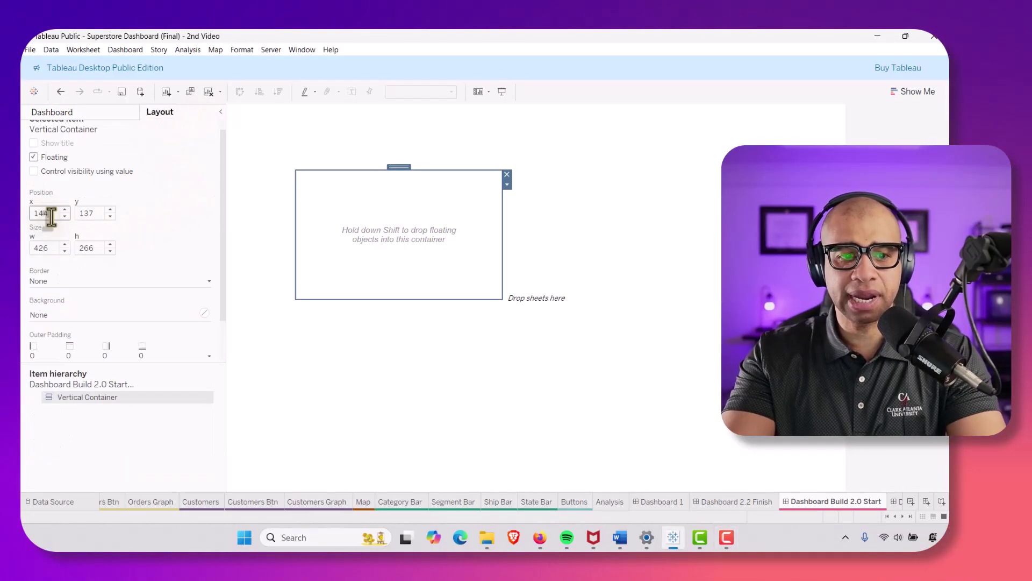
{"action": "key", "text": "Tab"}
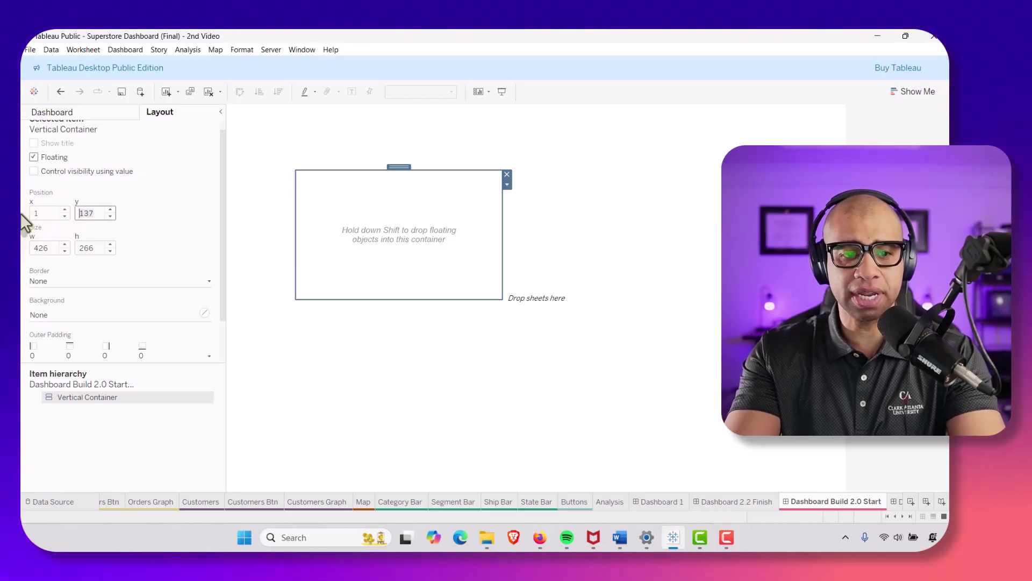
{"action": "type", "text": "1"}
{"action": "key", "text": "Return"}
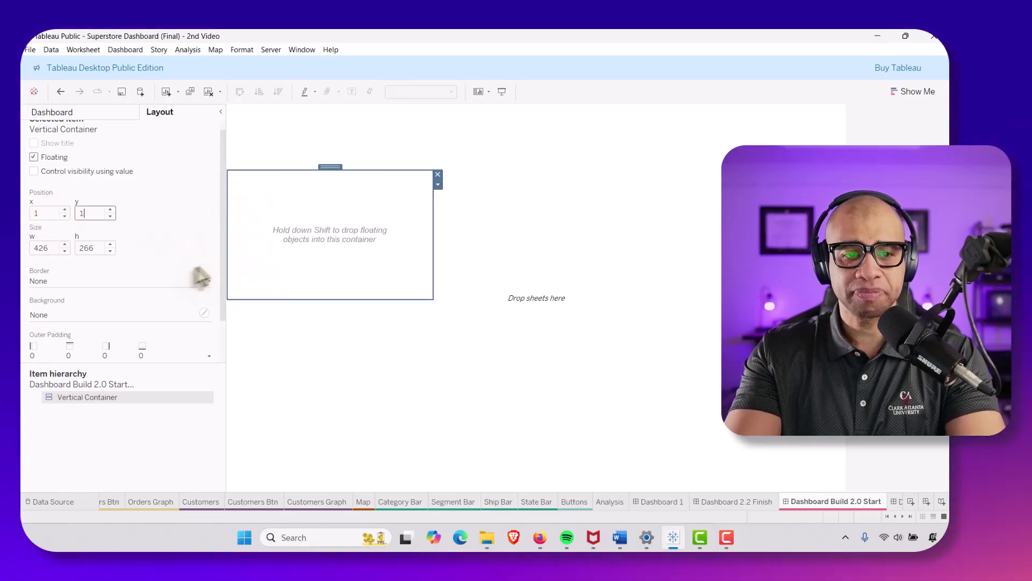
{"action": "left_click", "coordinate": [48, 247]}
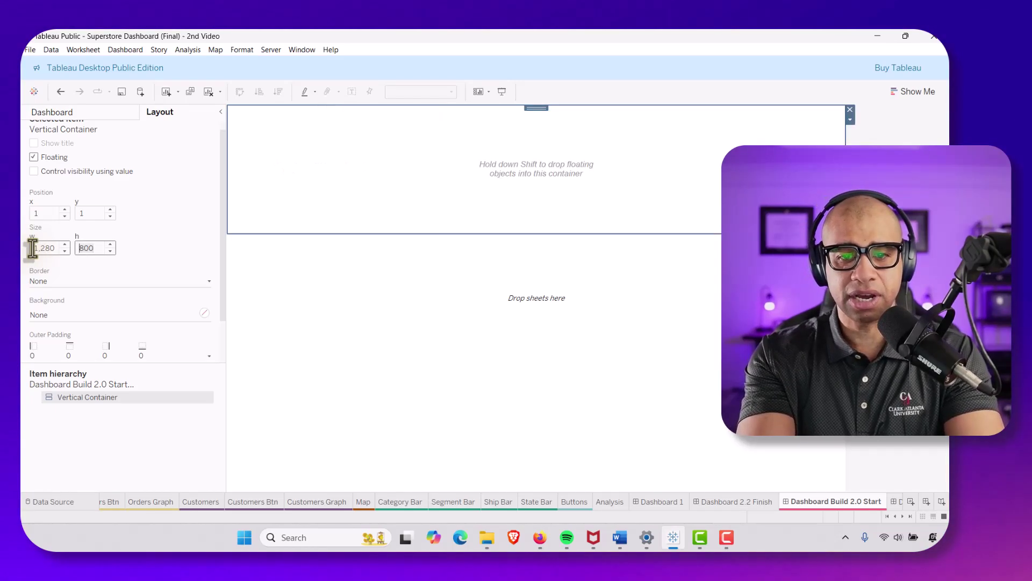
{"action": "key", "text": "Return"}
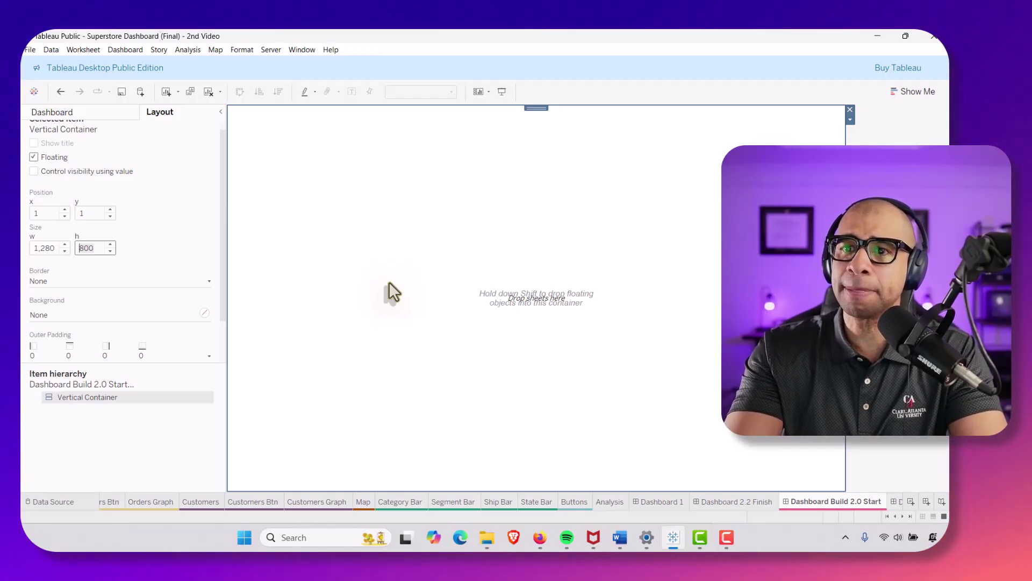
Step: Rename the vertical container in the item hierarchy as Main Vertical
{"action": "right_click", "coordinate": [85, 398]}
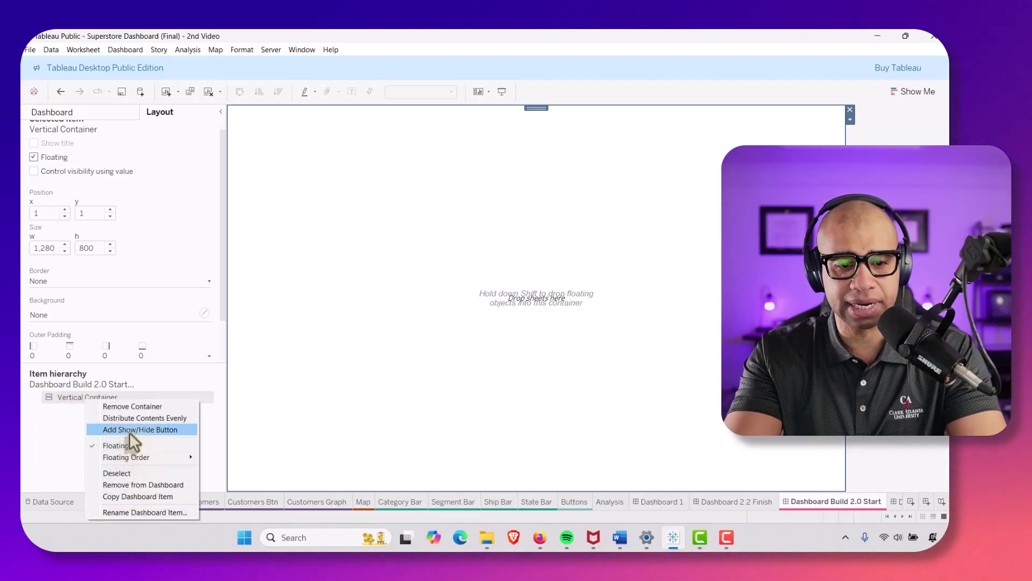
{"action": "left_click", "coordinate": [124, 512]}
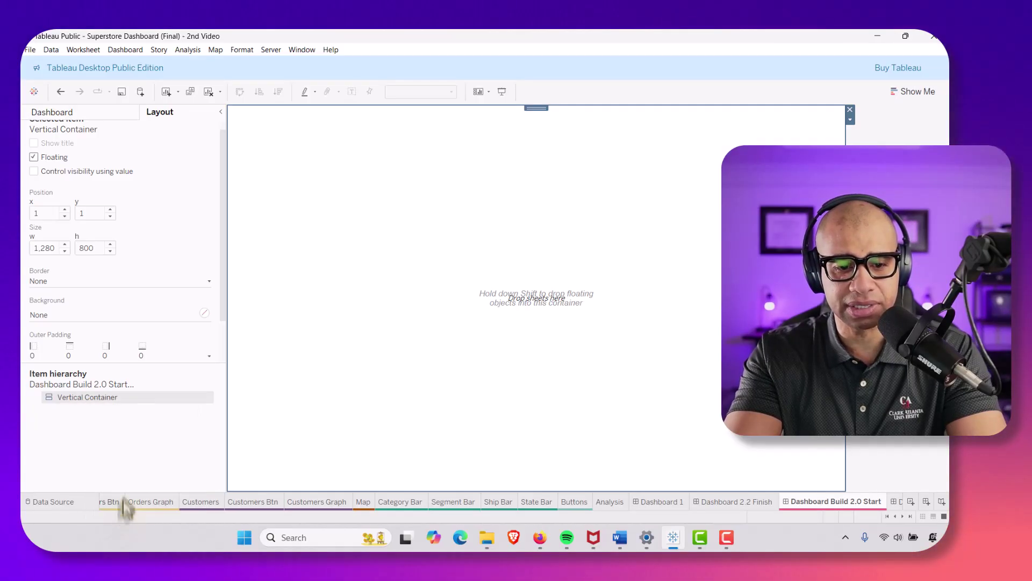
{"action": "type", "text": "Main Vertical"}
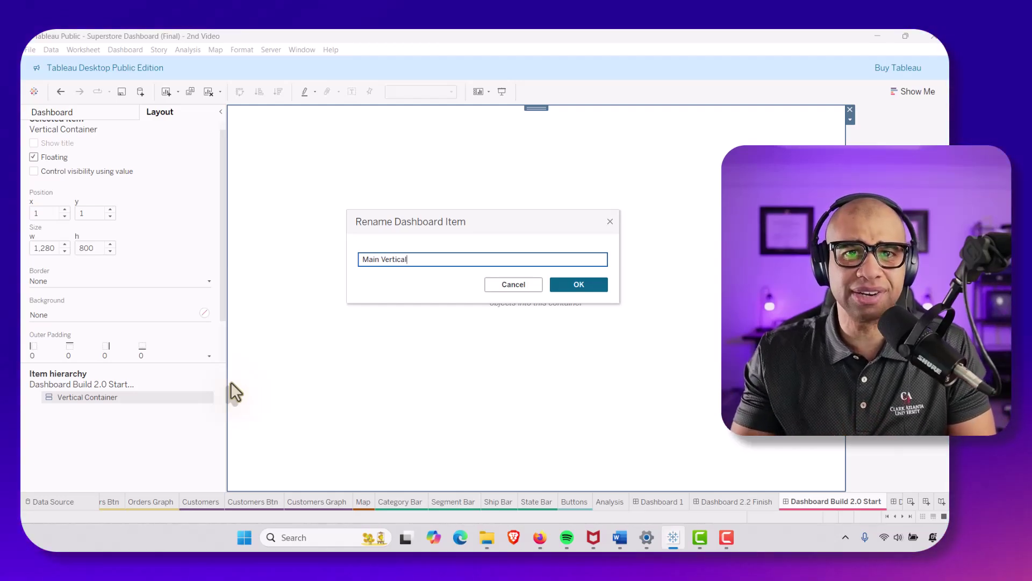
{"action": "left_click", "coordinate": [570, 286]}
{"action": "key", "text": "F10"}
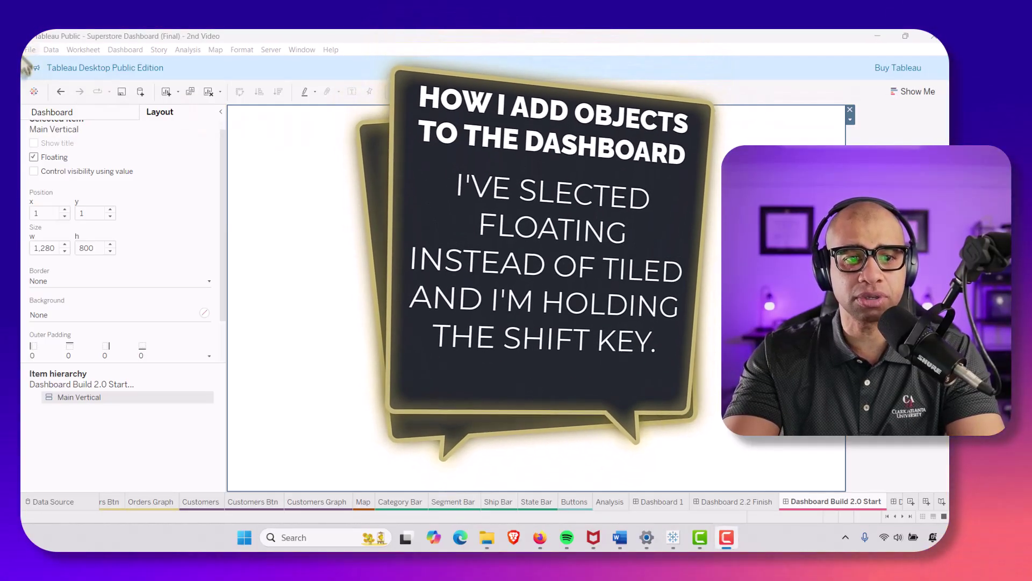
Step: Add four horizontal containers stacked inside the Main Vertical container and check them in the item hierarchy
{"action": "left_click", "coordinate": [75, 112]}
{"action": "left_click_drag", "start_coordinate": [71, 387], "coordinate": [375, 345]}
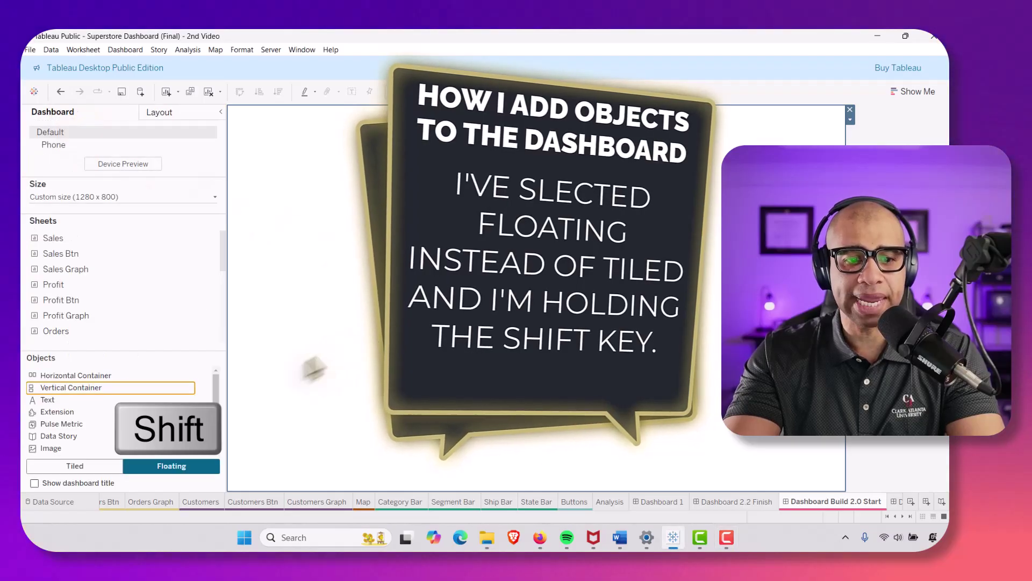
{"action": "left_click_drag", "start_coordinate": [72, 383], "coordinate": [410, 263]}
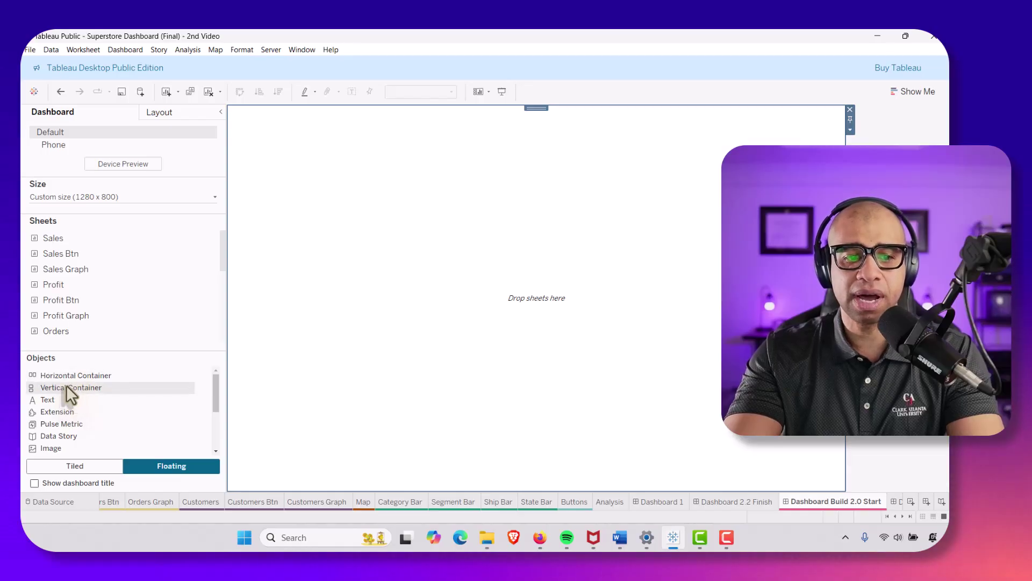
{"action": "left_click_drag", "start_coordinate": [75, 375], "coordinate": [405, 298]}
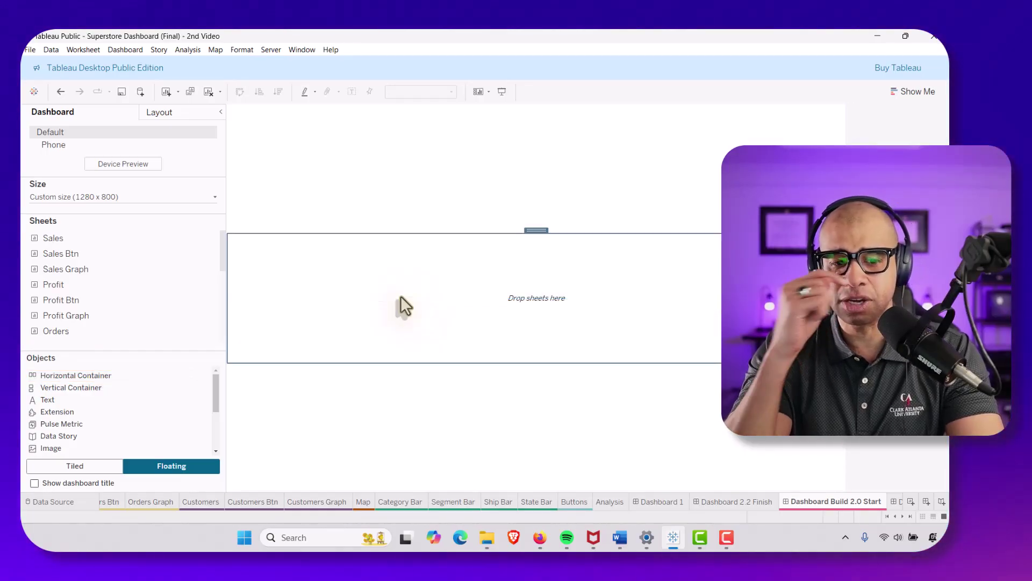
{"action": "left_click_drag", "start_coordinate": [72, 381], "coordinate": [445, 244]}
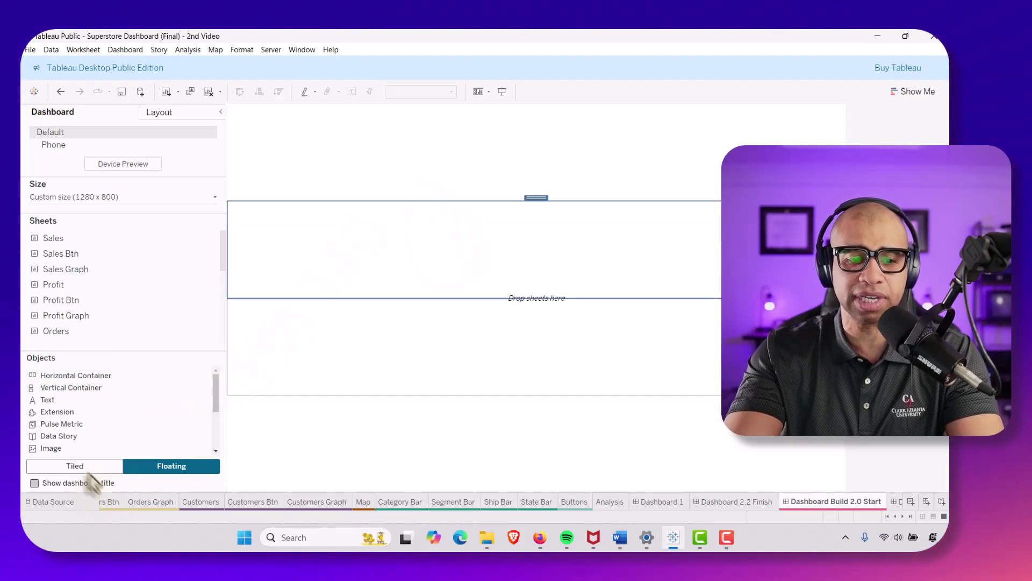
{"action": "left_click_drag", "start_coordinate": [460, 185], "coordinate": [416, 171]}
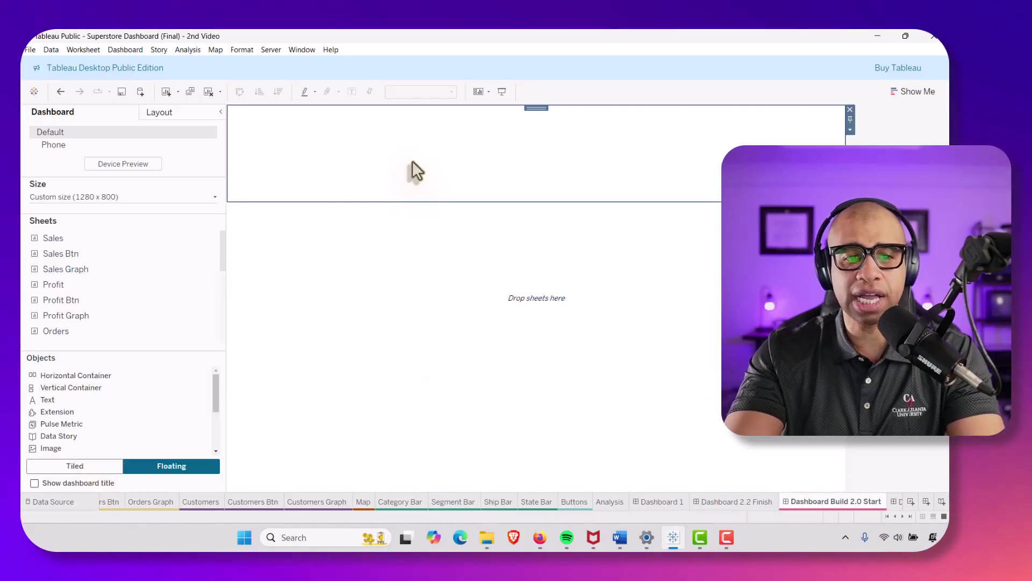
{"action": "left_click", "coordinate": [177, 114]}
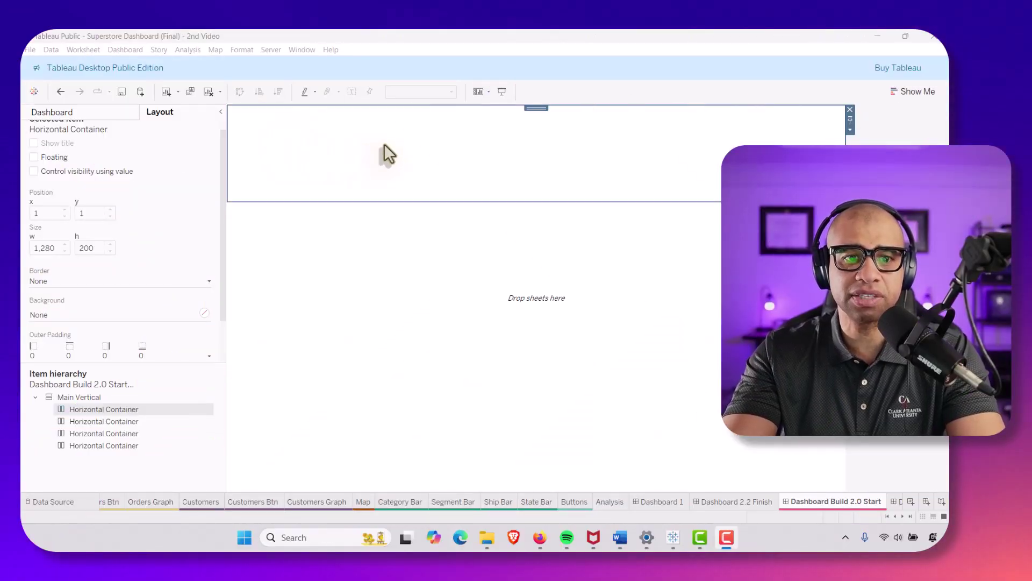
Step: Insert the image LogoJPG.jpg into the topmost horizontal container with the Fit Image and Center Image options enabled
{"action": "left_click", "coordinate": [103, 114]}
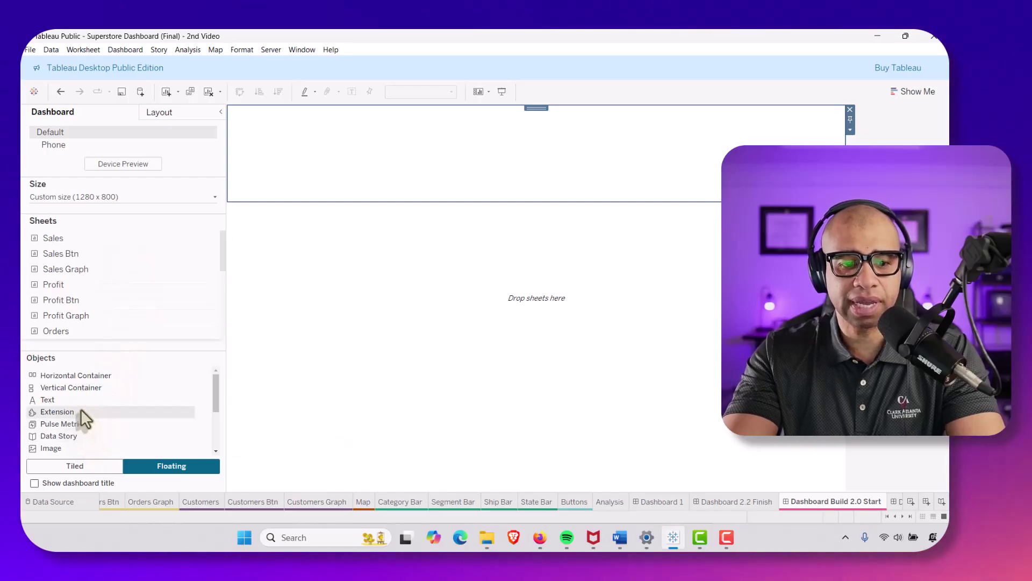
{"action": "left_click_drag", "start_coordinate": [56, 436], "coordinate": [307, 134]}
{"action": "key", "text": "shift"}
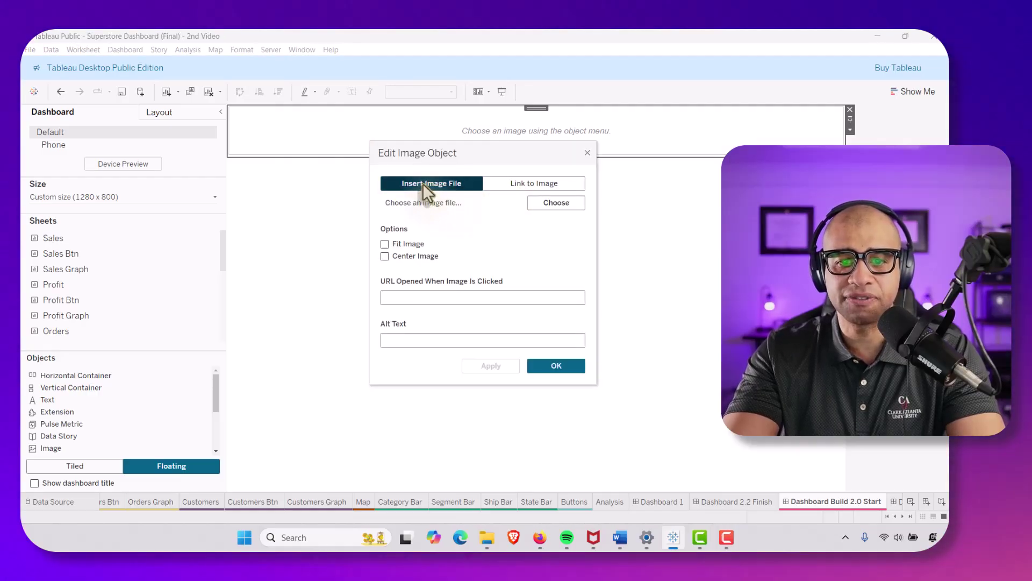
{"action": "left_click", "coordinate": [550, 204]}
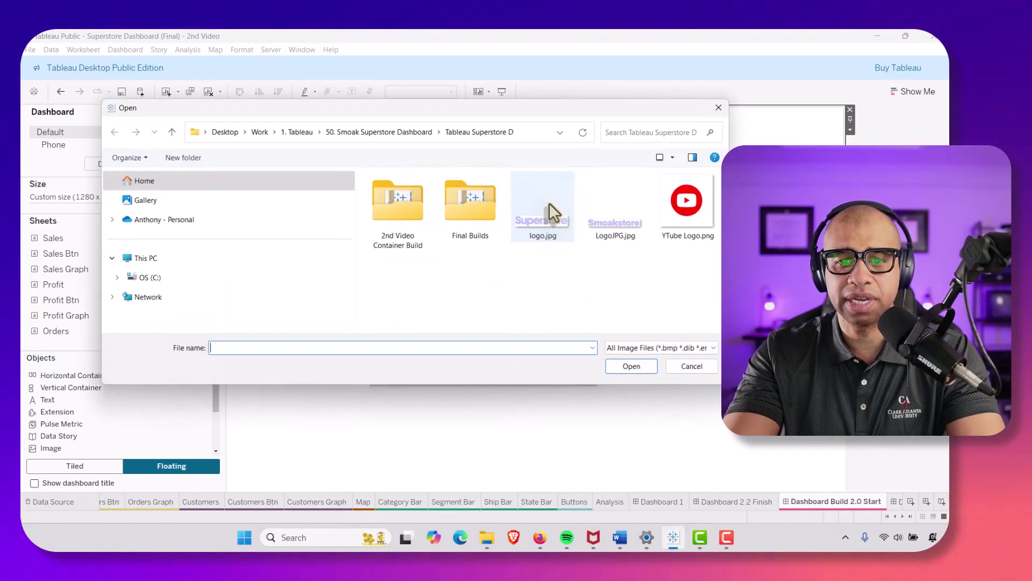
{"action": "double_click", "coordinate": [613, 225]}
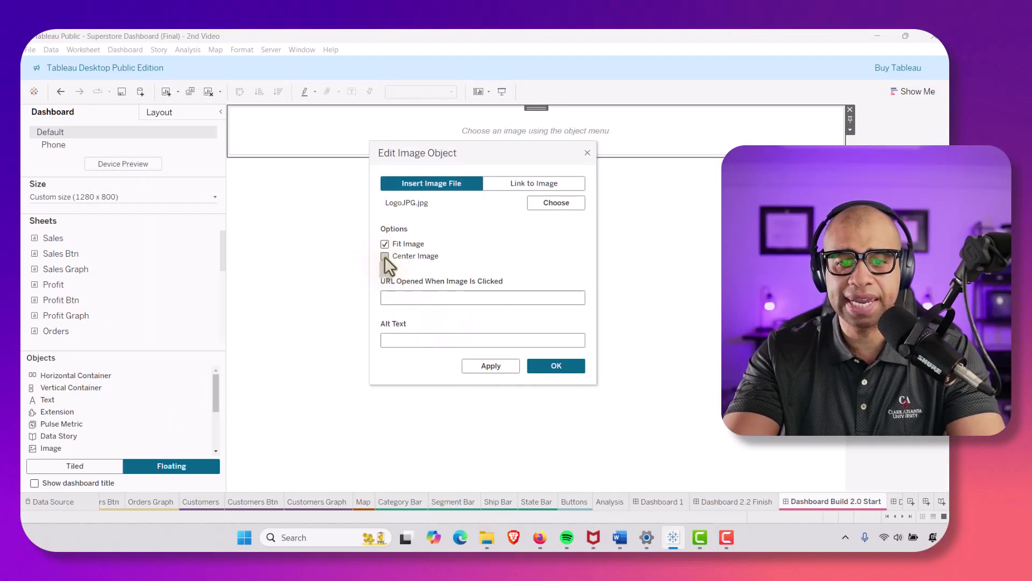
{"action": "left_click", "coordinate": [563, 370]}
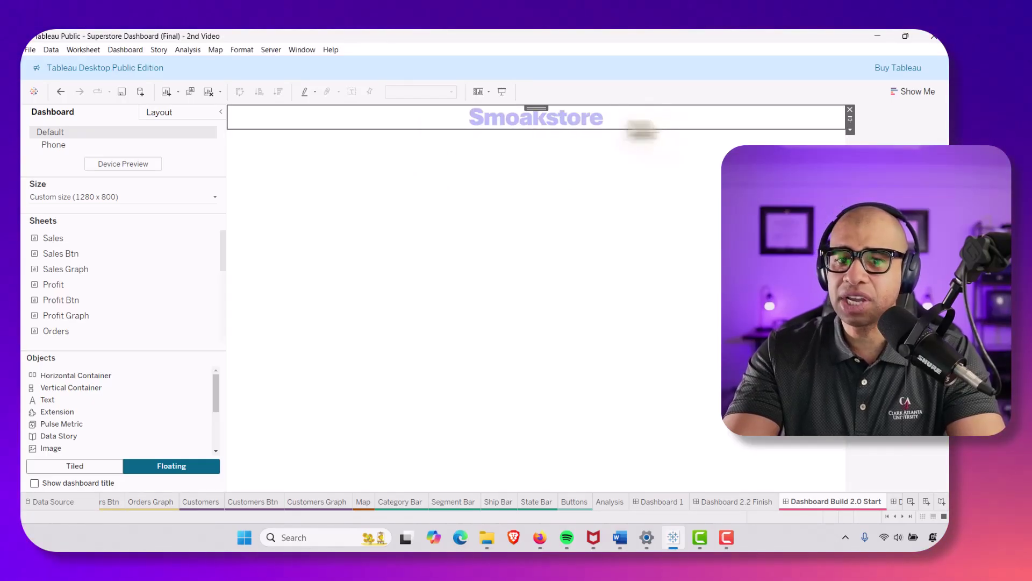
Step: Add a text object beside the logo with centered lines "PERFORMANCE OVERVIEW" and "Comparison <Parameters.Year Selected> vs. Previous Year"
{"action": "left_click_drag", "start_coordinate": [48, 400], "coordinate": [818, 127]}
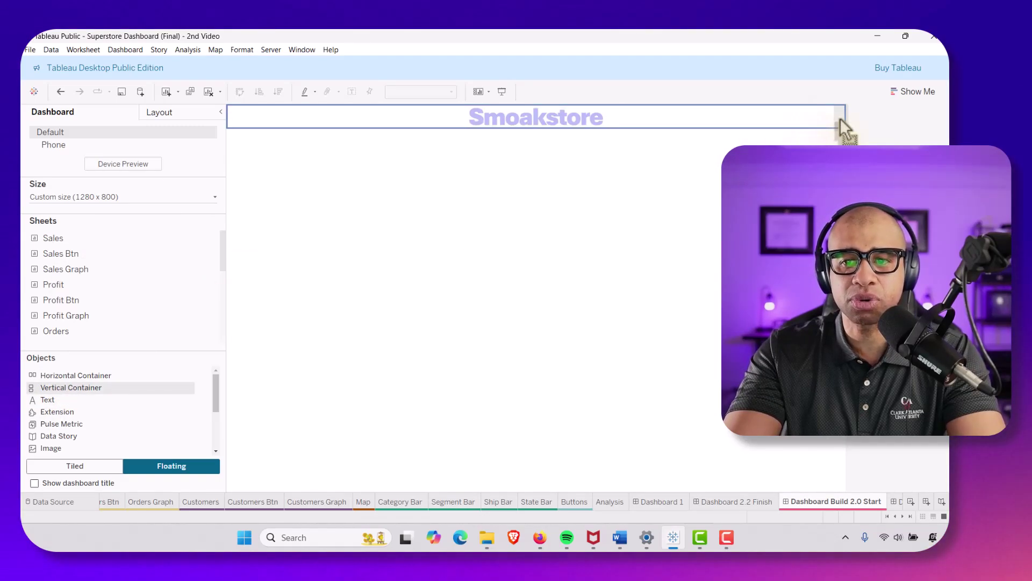
{"action": "left_click_drag", "start_coordinate": [842, 129], "coordinate": [841, 131]}
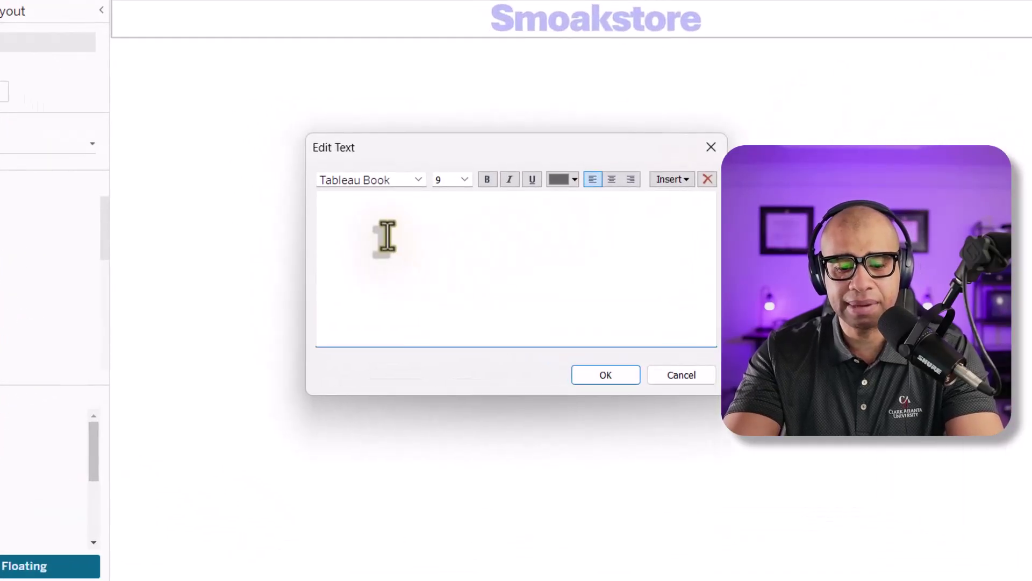
{"action": "type", "text": "PERFORMANCE OVERVIEW Comparison <Parameters.Year Selected> vs. Previous Year"}
{"action": "left_click_drag", "start_coordinate": [657, 219], "coordinate": [316, 206]}
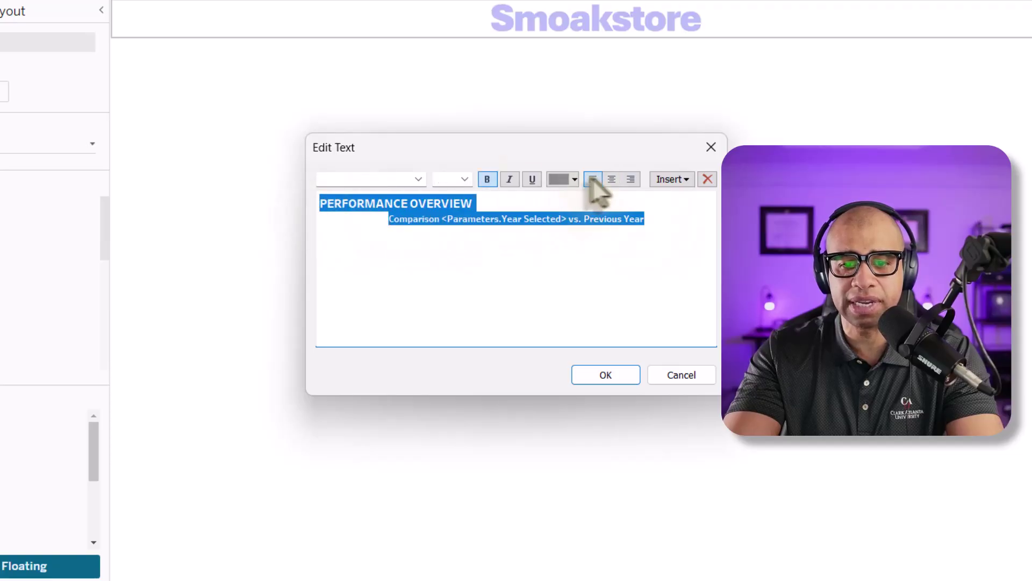
{"action": "left_click", "coordinate": [611, 179]}
Step: Examine the font and size of the title and comparison lines, and the insertable Year Selected parameter
{"action": "left_click", "coordinate": [455, 221]}
{"action": "left_click", "coordinate": [429, 221]}
{"action": "double_click", "coordinate": [503, 220]}
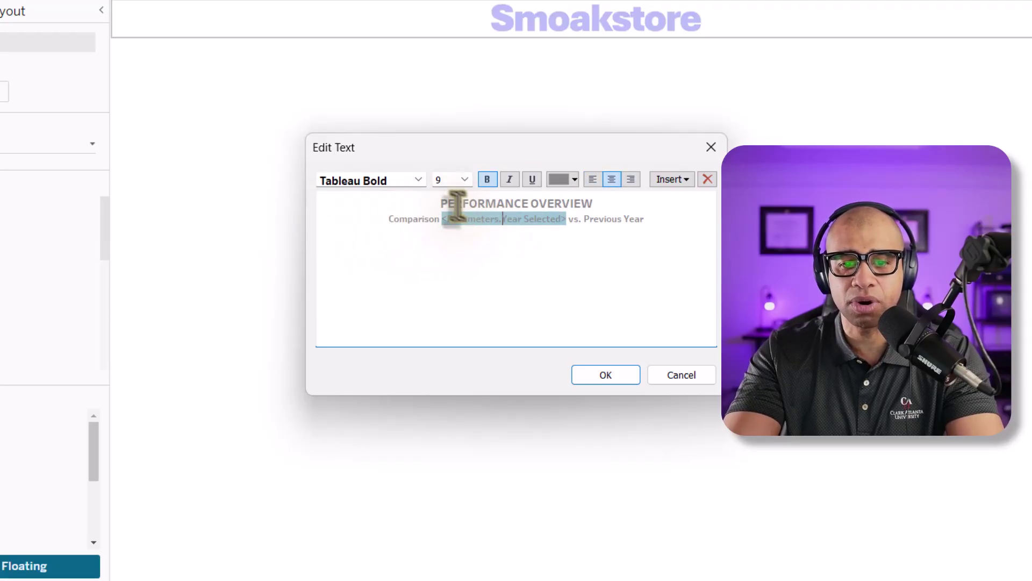
{"action": "left_click_drag", "start_coordinate": [437, 203], "coordinate": [600, 202]}
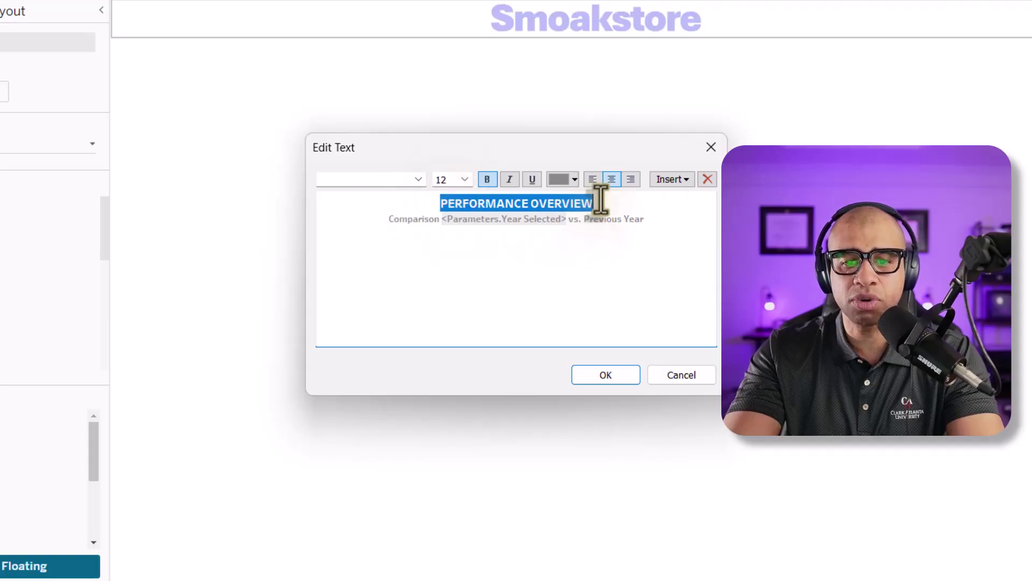
{"action": "left_click", "coordinate": [602, 203]}
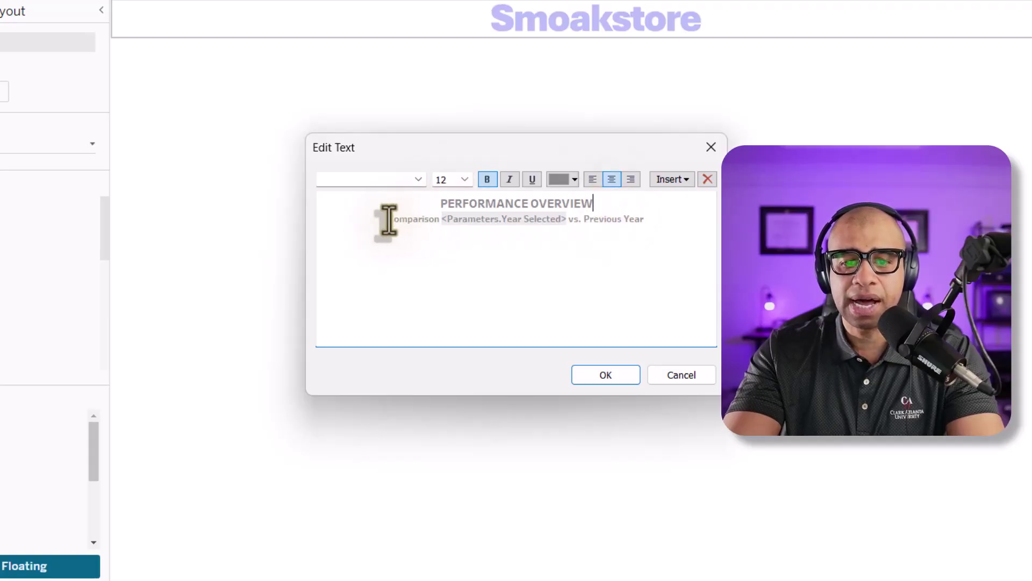
{"action": "double_click", "coordinate": [476, 221]}
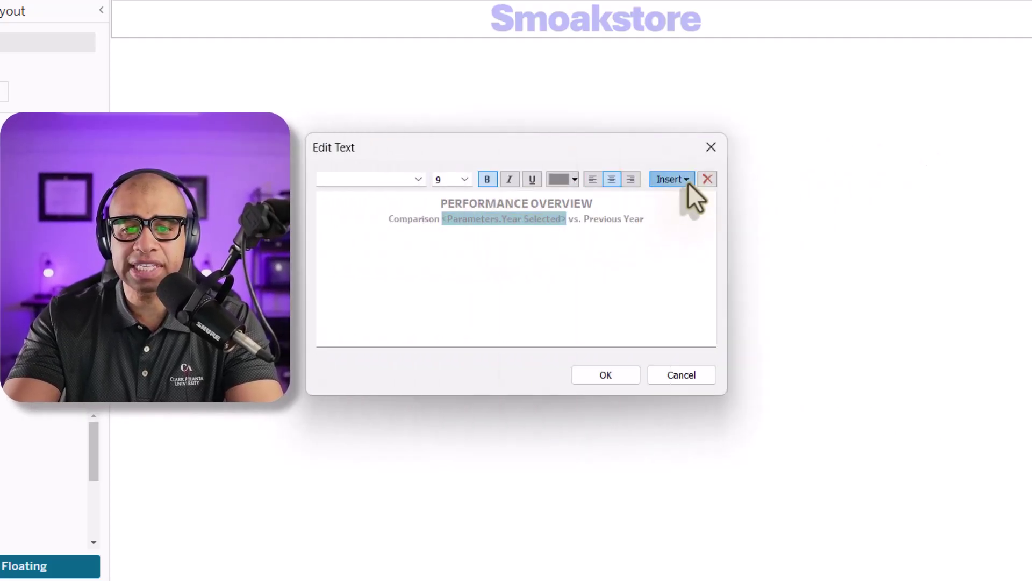
{"action": "left_click", "coordinate": [688, 182]}
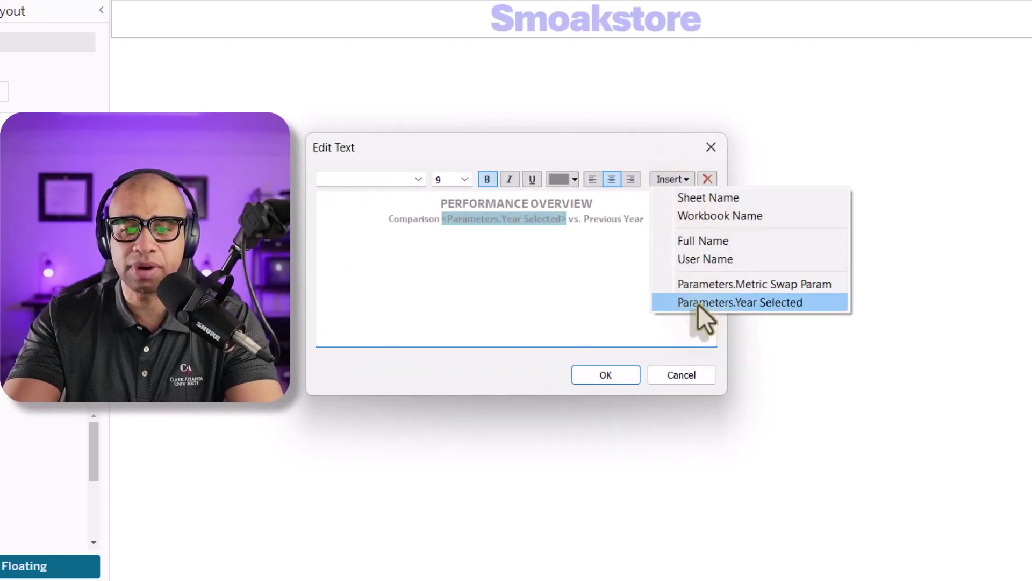
{"action": "left_click", "coordinate": [543, 276]}
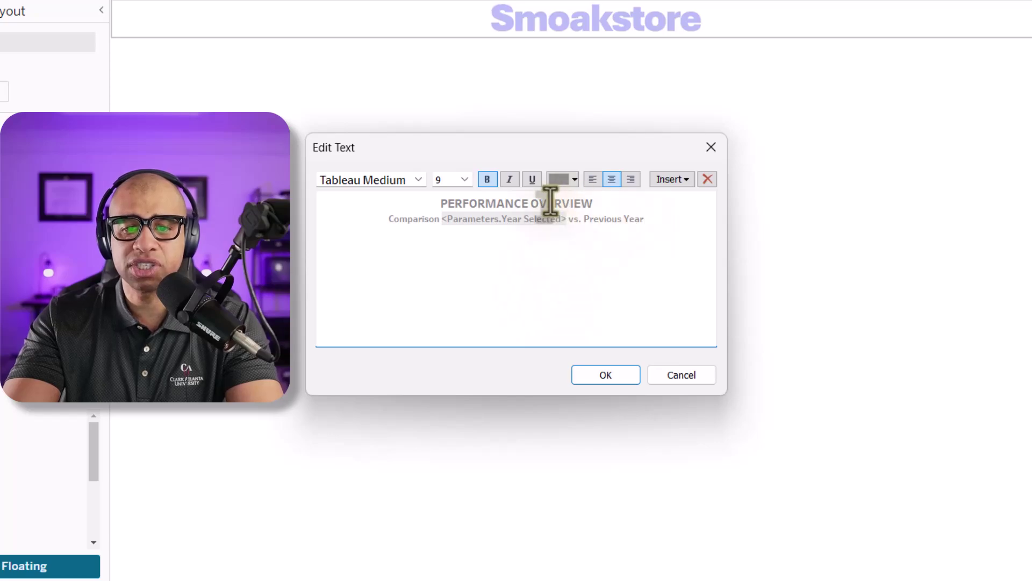
{"action": "left_click", "coordinate": [594, 204]}
{"action": "left_click_drag", "start_coordinate": [595, 205], "coordinate": [447, 204]}
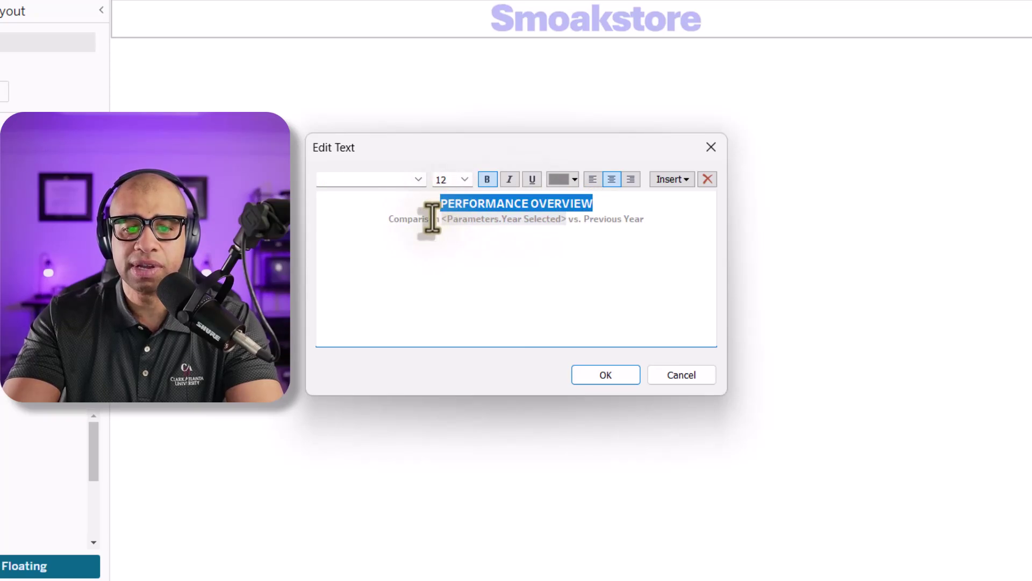
{"action": "left_click", "coordinate": [428, 220]}
{"action": "left_click_drag", "start_coordinate": [472, 223], "coordinate": [578, 225]}
{"action": "left_click", "coordinate": [593, 222]}
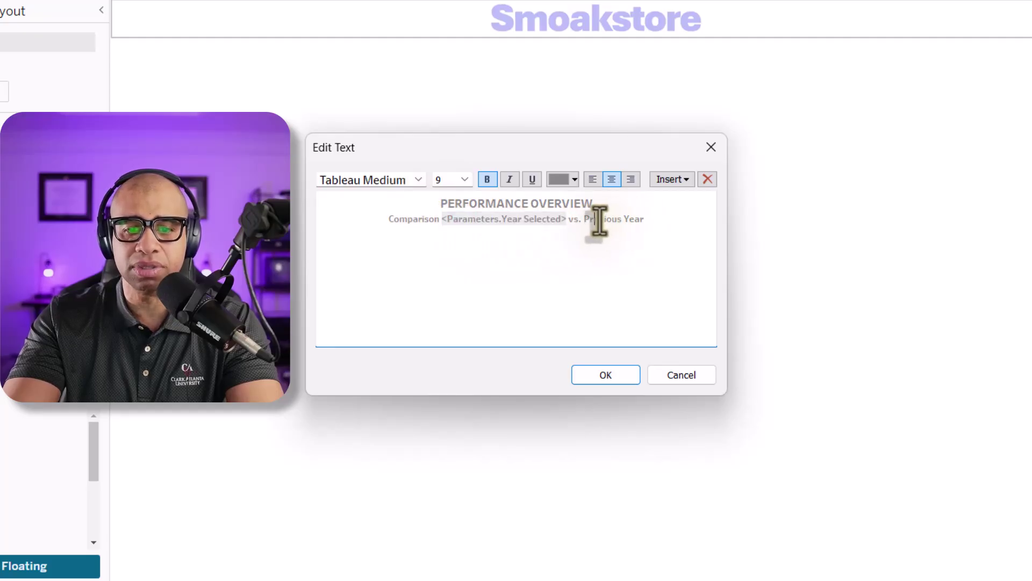
Step: Apply a gray font color from the palette to the header's comparison text and accept the text edits
{"action": "left_click", "coordinate": [576, 179]}
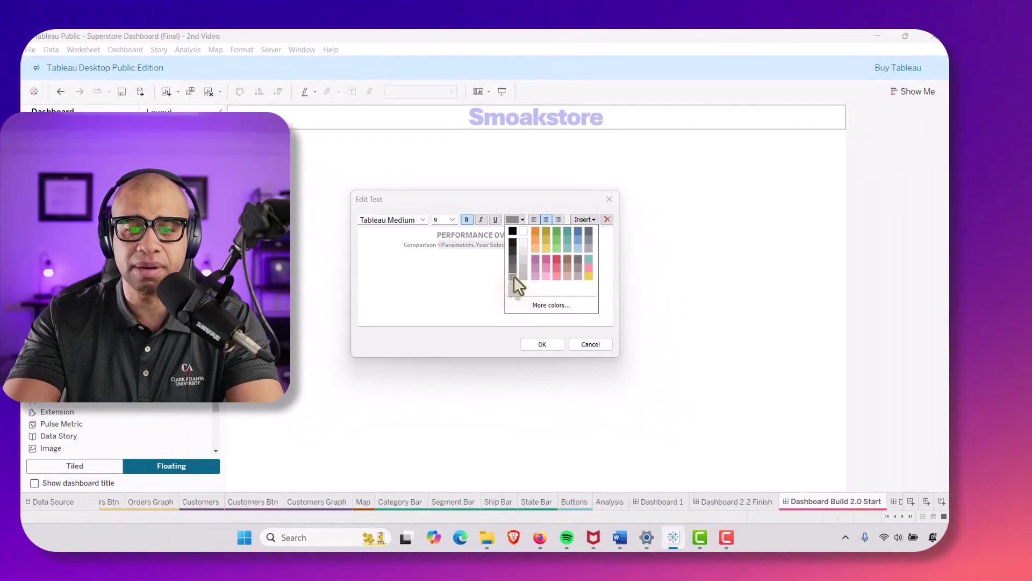
{"action": "left_click", "coordinate": [513, 276]}
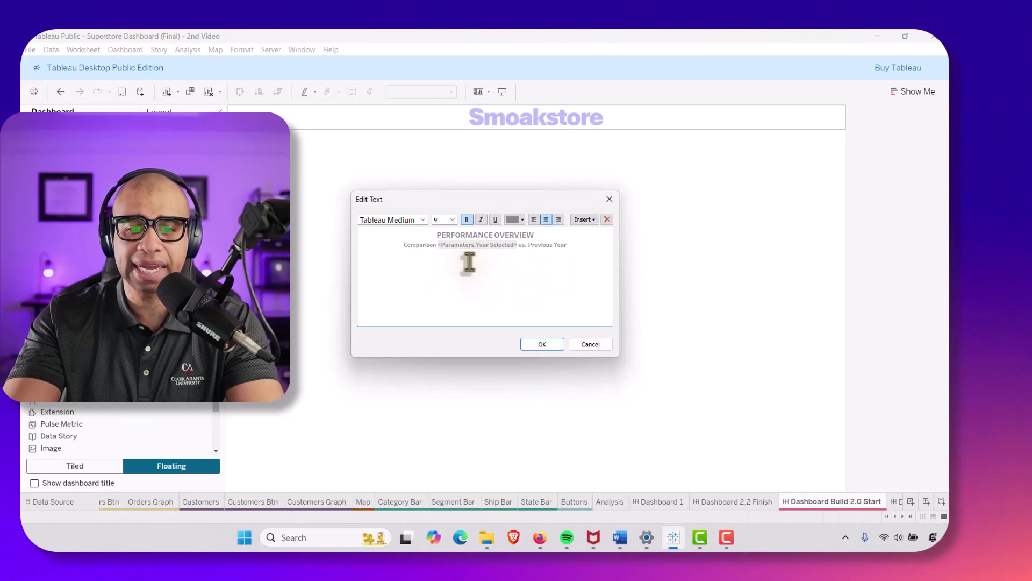
{"action": "left_click", "coordinate": [532, 343]}
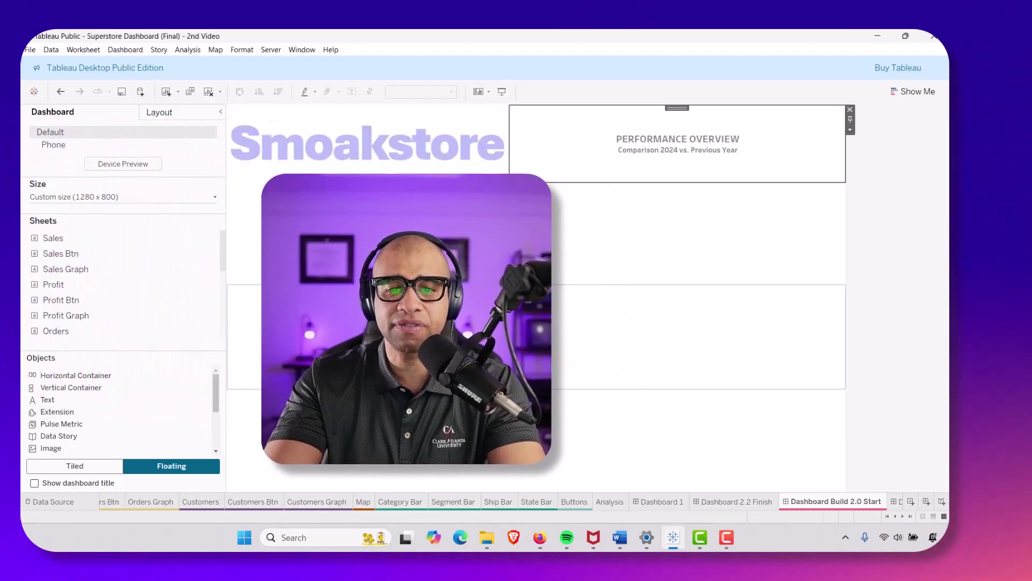
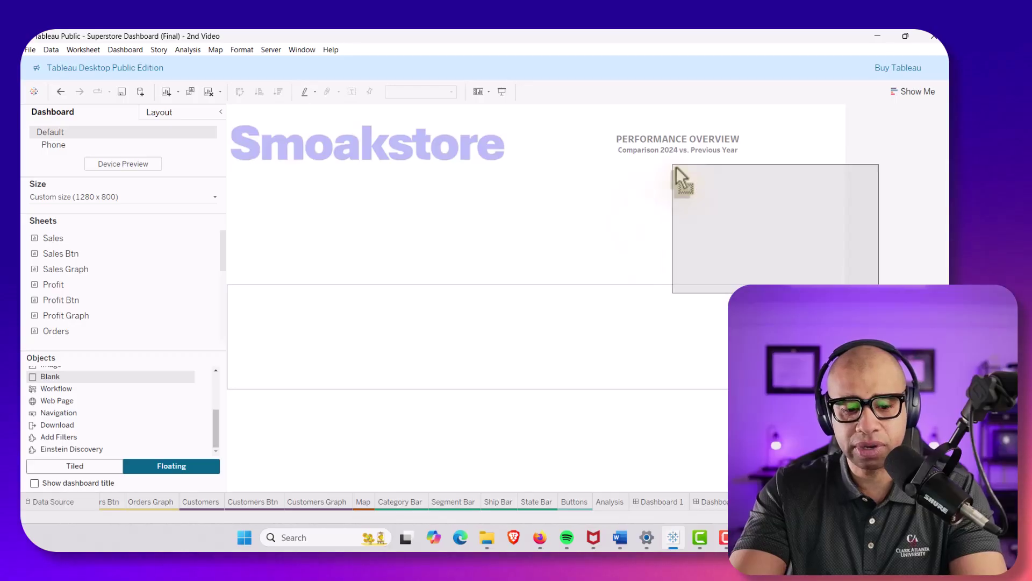
Step: Add a blank object beside the performance overview text and an image object at the far end of the header row
{"action": "left_click_drag", "start_coordinate": [778, 166], "coordinate": [779, 166]}
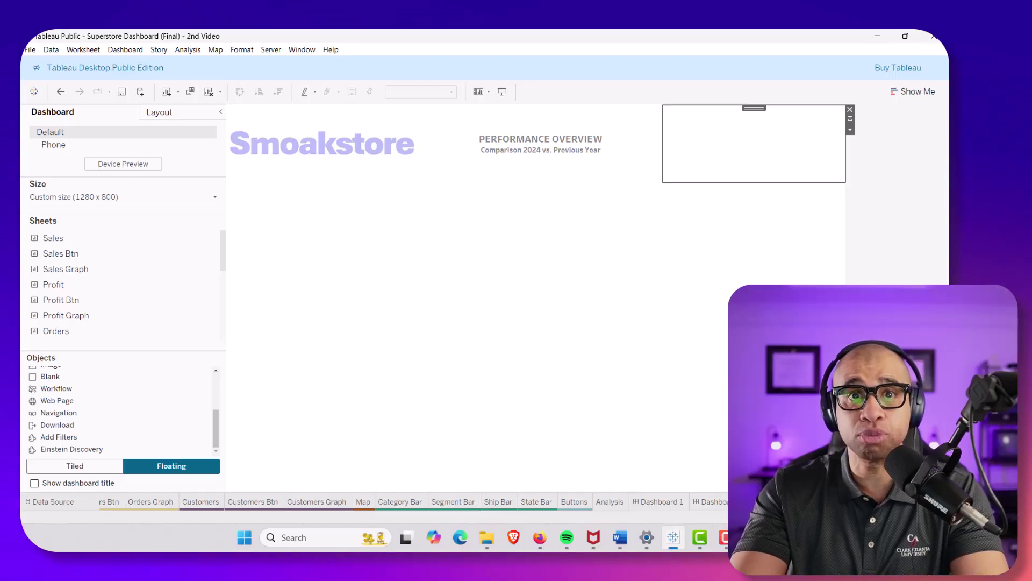
{"action": "mouse_move", "coordinate": [79, 272]}
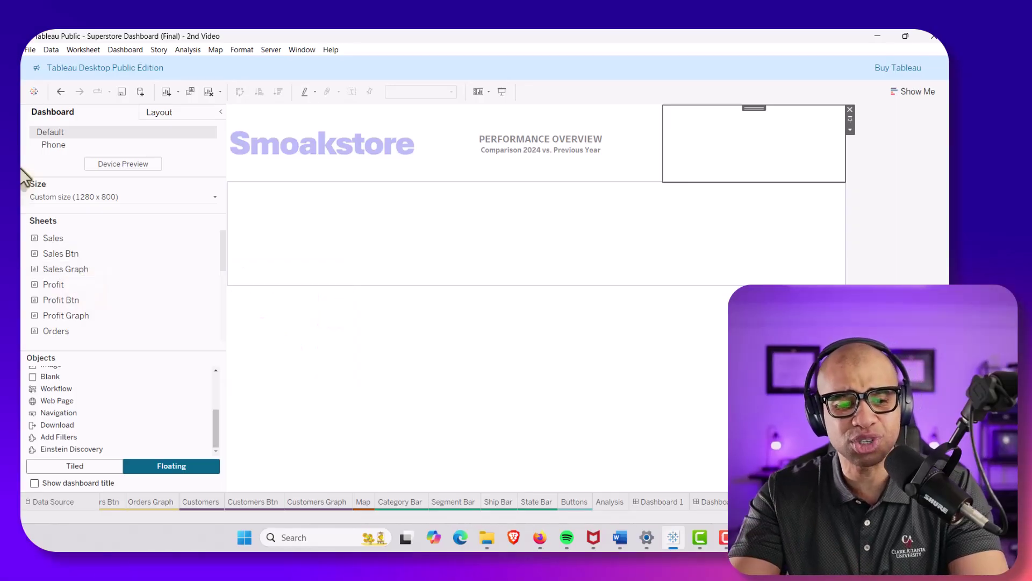
{"action": "scroll", "coordinate": [108, 425], "scroll_direction": "up", "scroll_amount": 3}
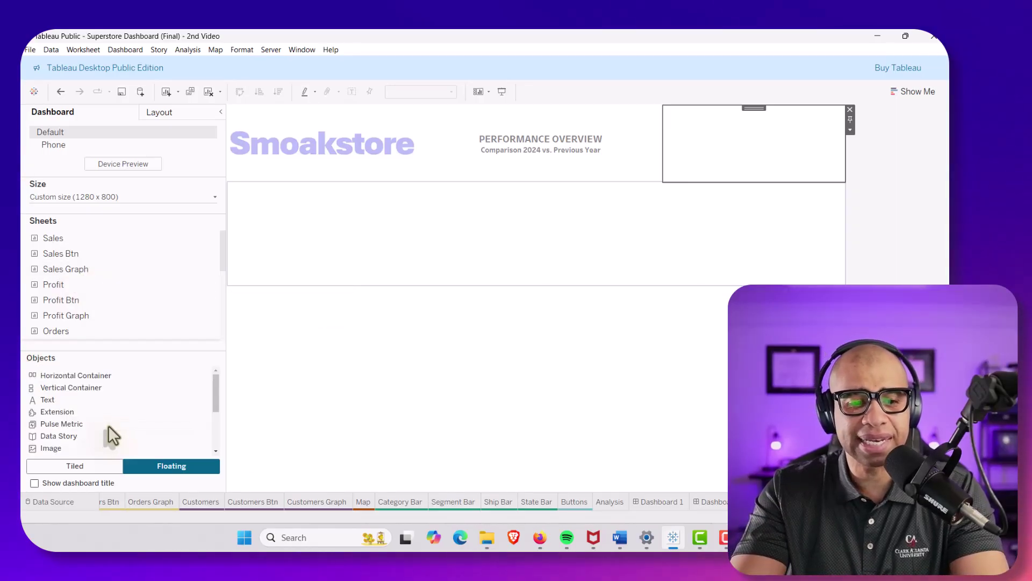
{"action": "scroll", "coordinate": [109, 423], "scroll_direction": "down", "scroll_amount": 2}
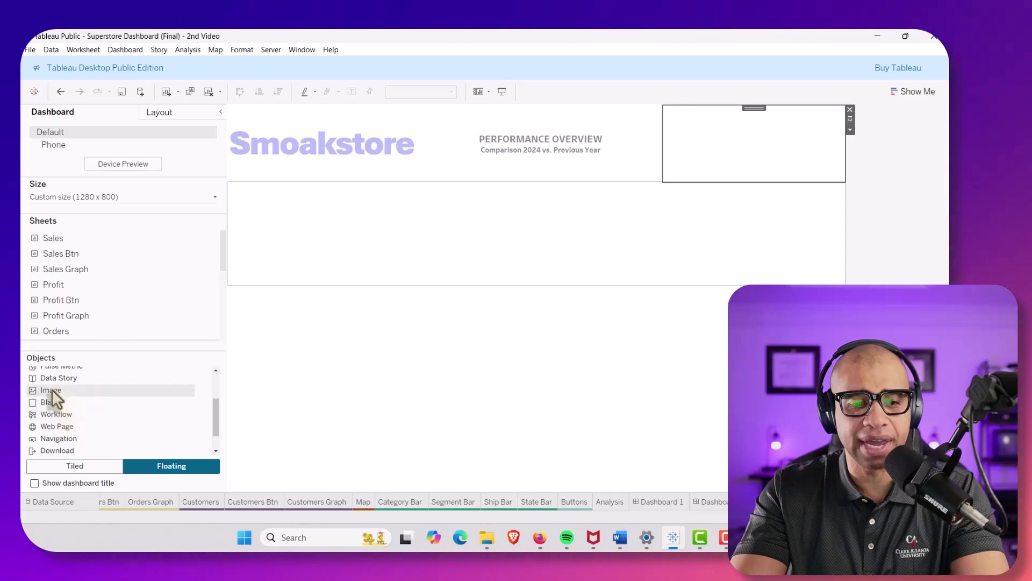
{"action": "left_click_drag", "start_coordinate": [51, 390], "coordinate": [800, 150]}
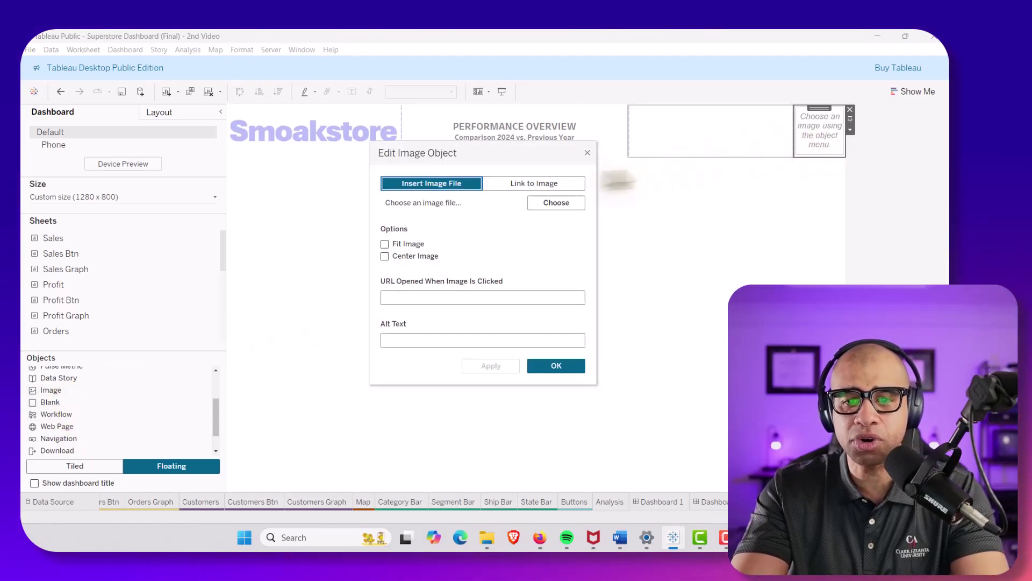
{"action": "left_click", "coordinate": [539, 202]}
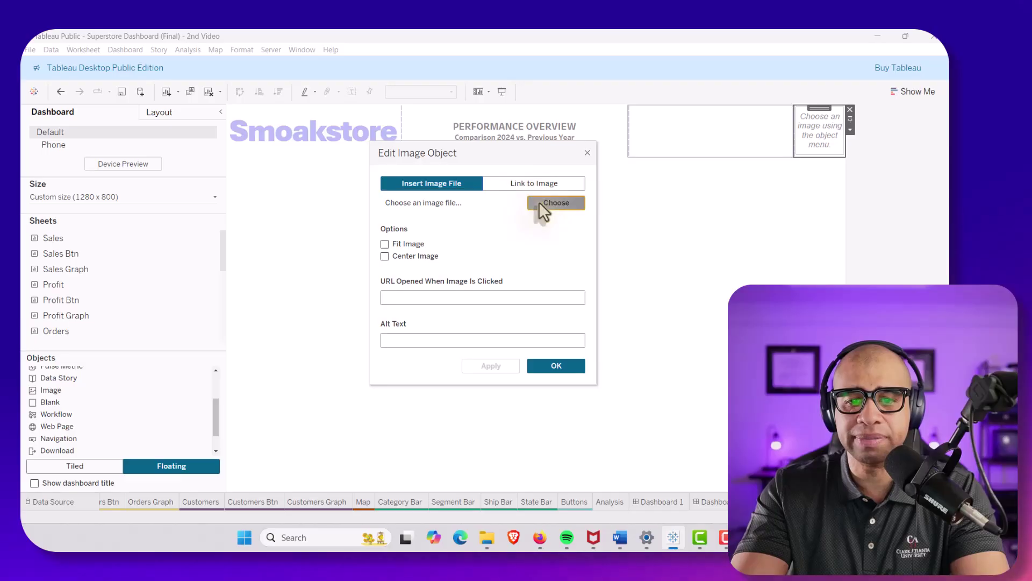
{"action": "double_click", "coordinate": [679, 215]}
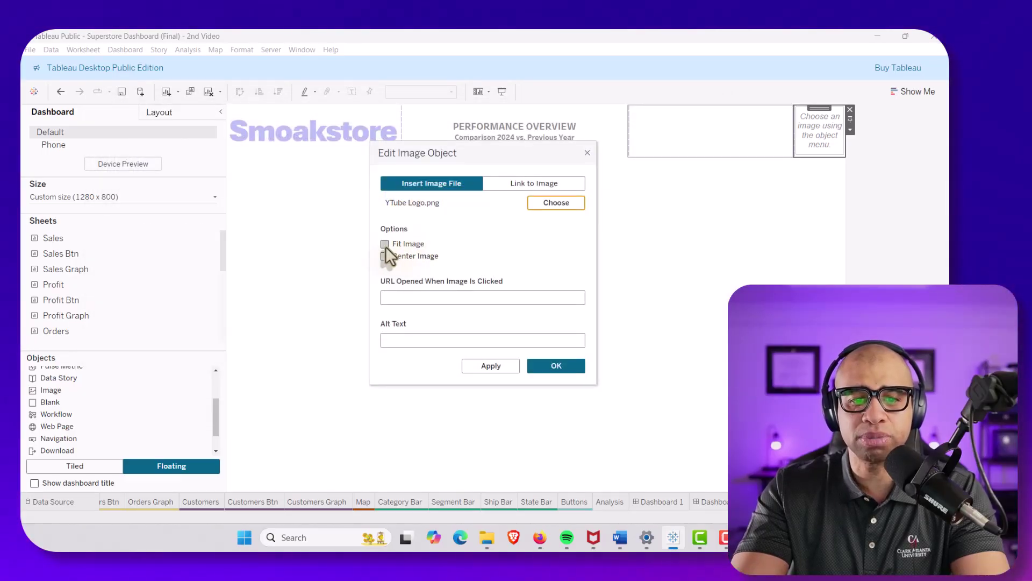
{"action": "left_click", "coordinate": [385, 244]}
{"action": "left_click", "coordinate": [385, 256]}
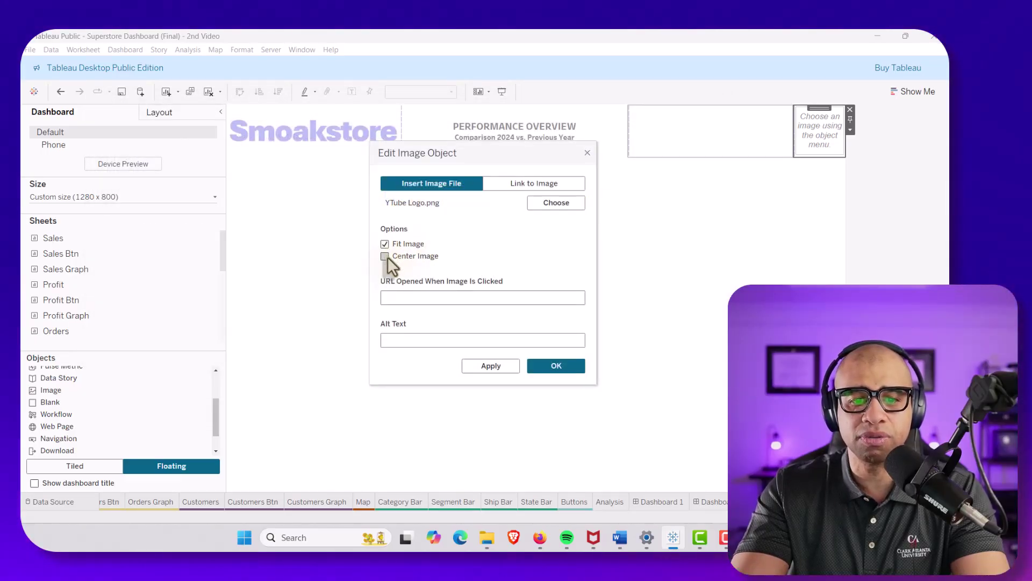
{"action": "left_click", "coordinate": [419, 298]}
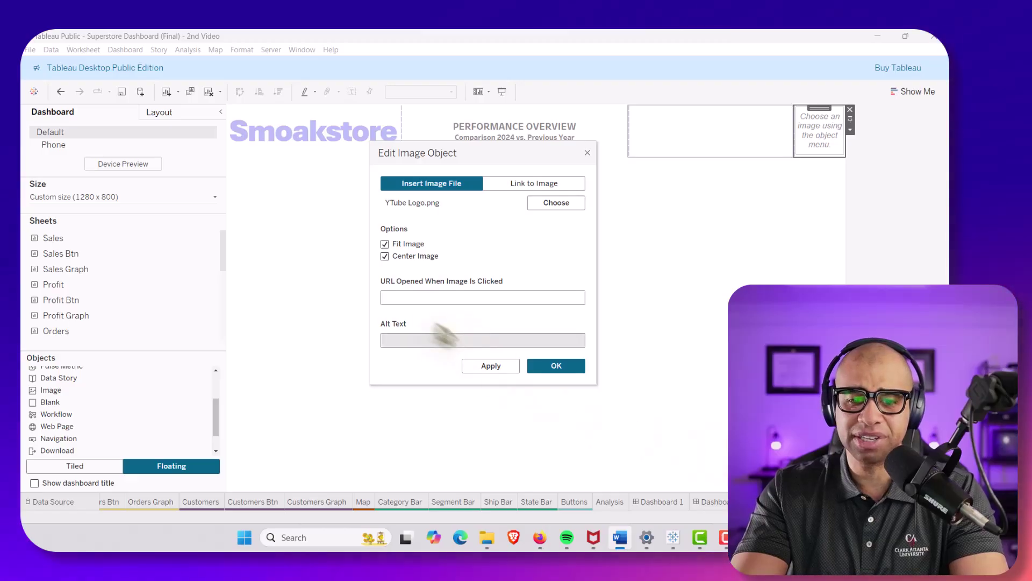
{"action": "left_click", "coordinate": [402, 298]}
{"action": "type", "text": "https://www.youtube.com/watch?v=VxsJ-YIVI5I"}
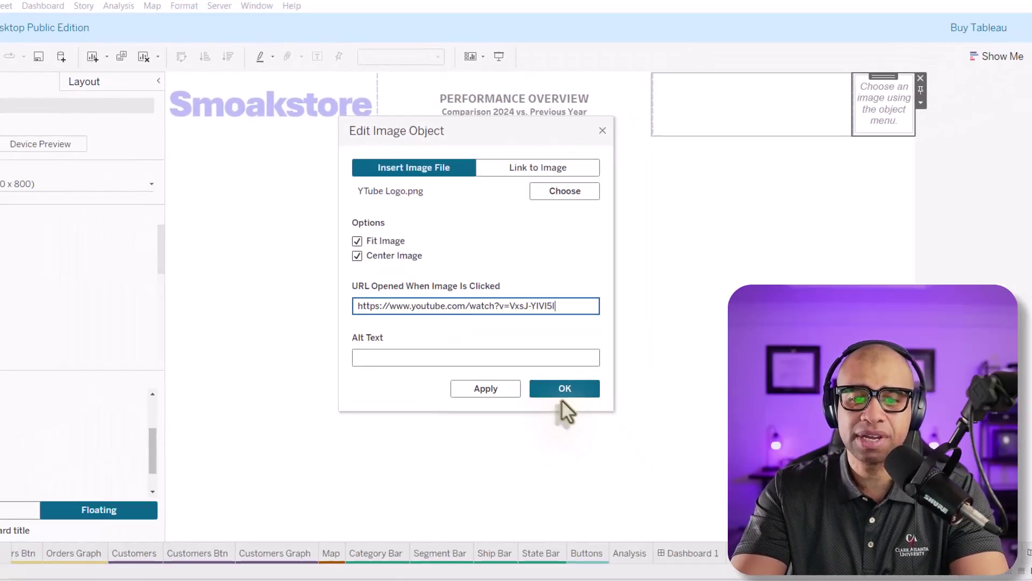
{"action": "left_click", "coordinate": [563, 389]}
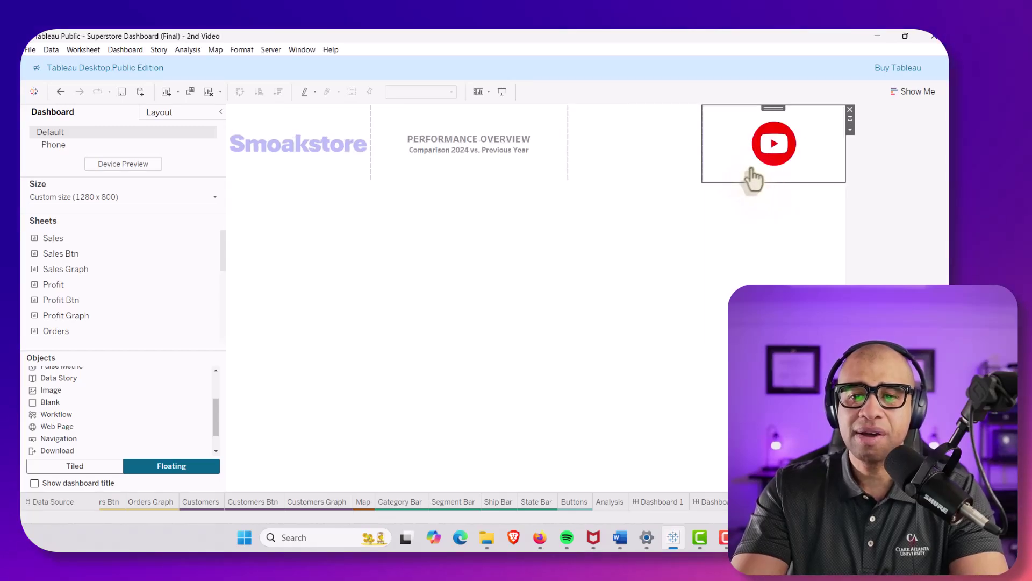
Step: Test the YouTube logo's link by viewing the video page in the browser, and return to the Tableau dashboard
{"action": "left_click", "coordinate": [778, 159]}
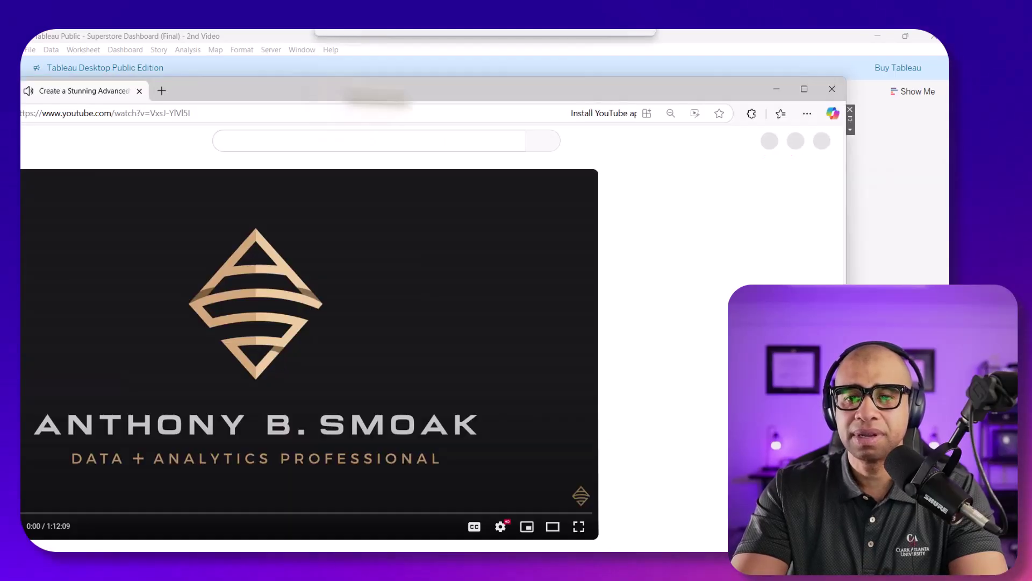
{"action": "left_click", "coordinate": [814, 93]}
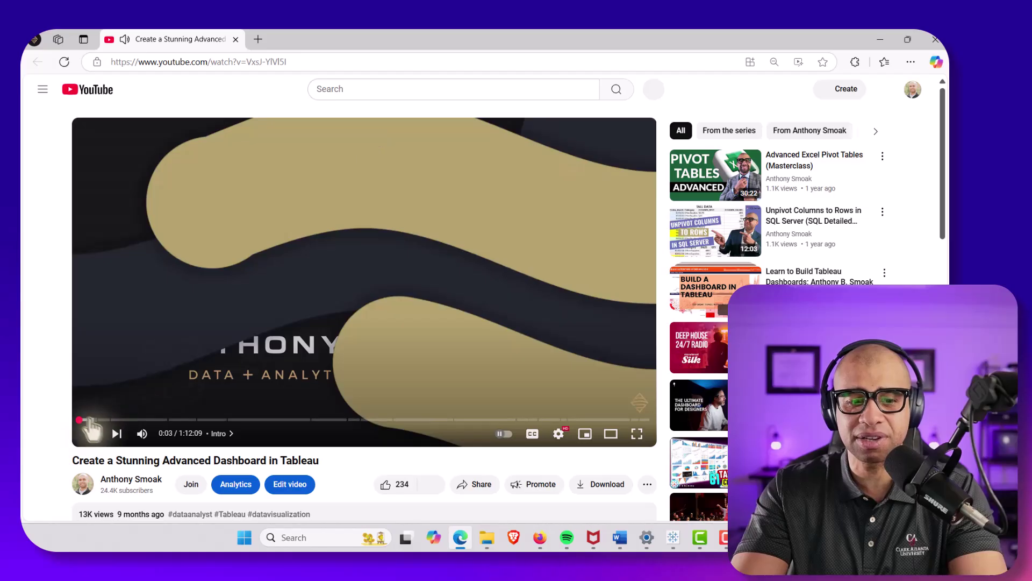
{"action": "left_click_drag", "start_coordinate": [86, 421], "coordinate": [70, 425]}
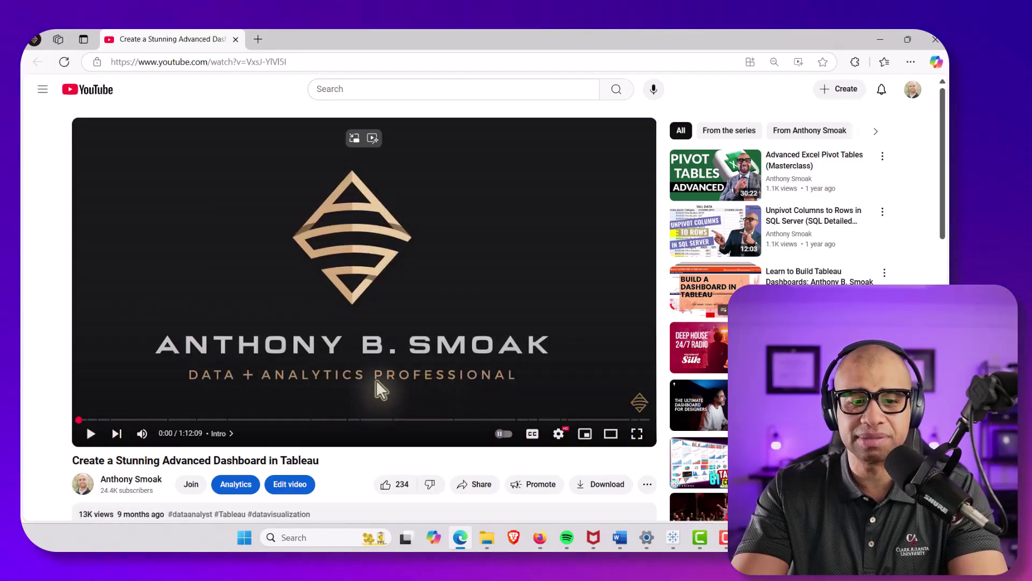
{"action": "scroll", "coordinate": [376, 379], "scroll_direction": "down", "scroll_amount": 1}
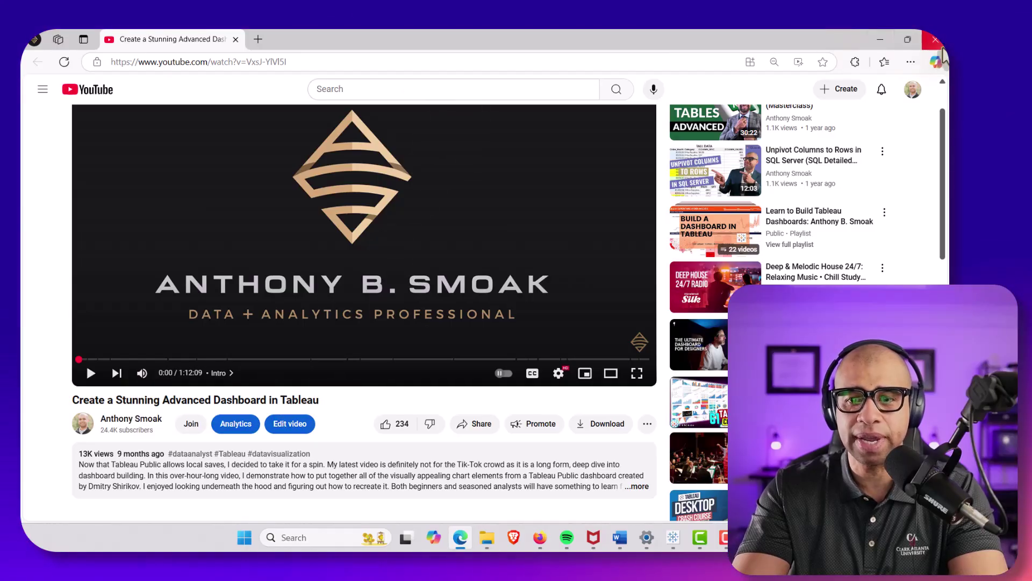
{"action": "left_click", "coordinate": [880, 40]}
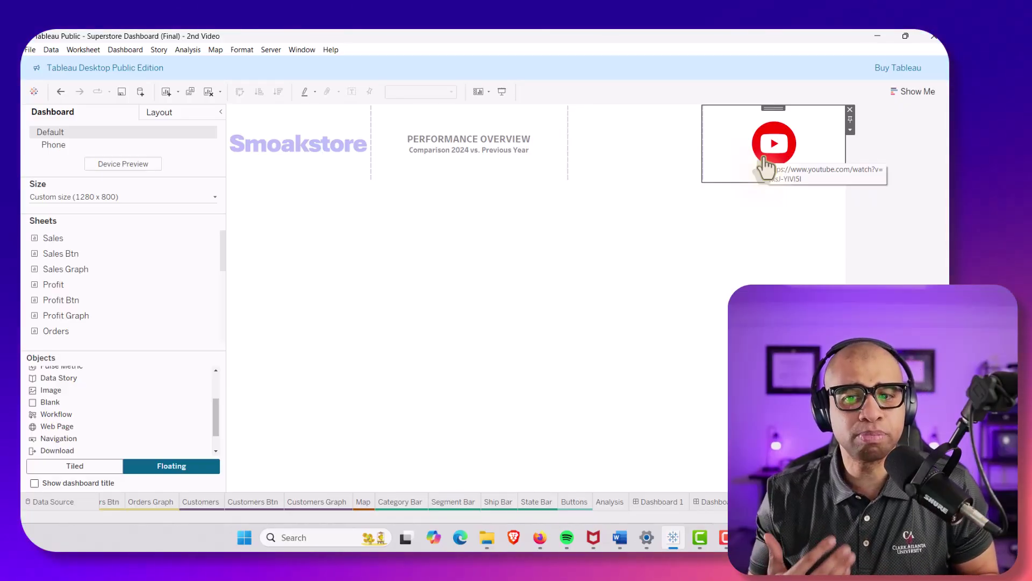
Step: Set the height of the horizontal container holding the header objects to 60 pixels
{"action": "left_click", "coordinate": [849, 130]}
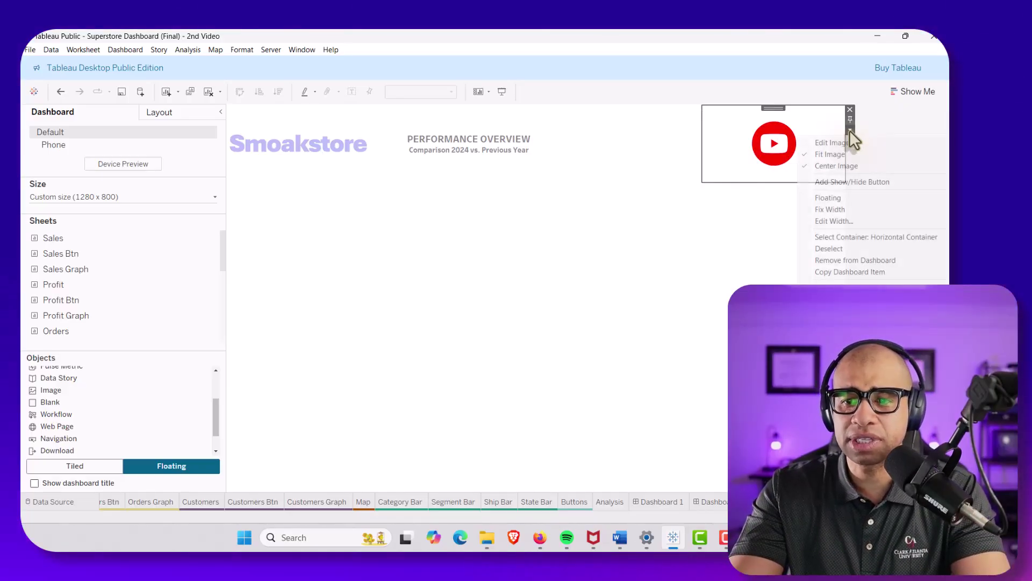
{"action": "left_click", "coordinate": [850, 237]}
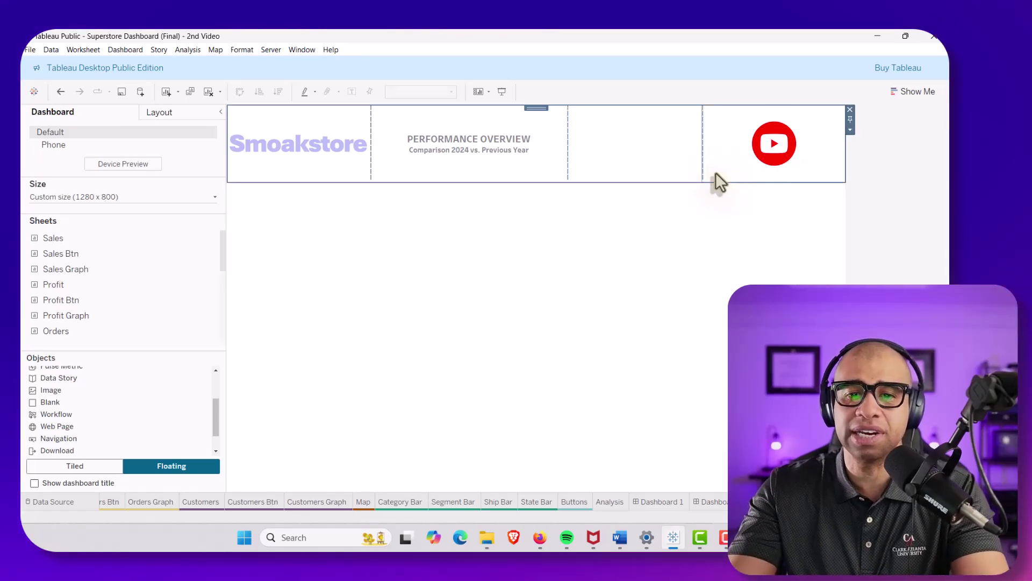
{"action": "left_click", "coordinate": [850, 130]}
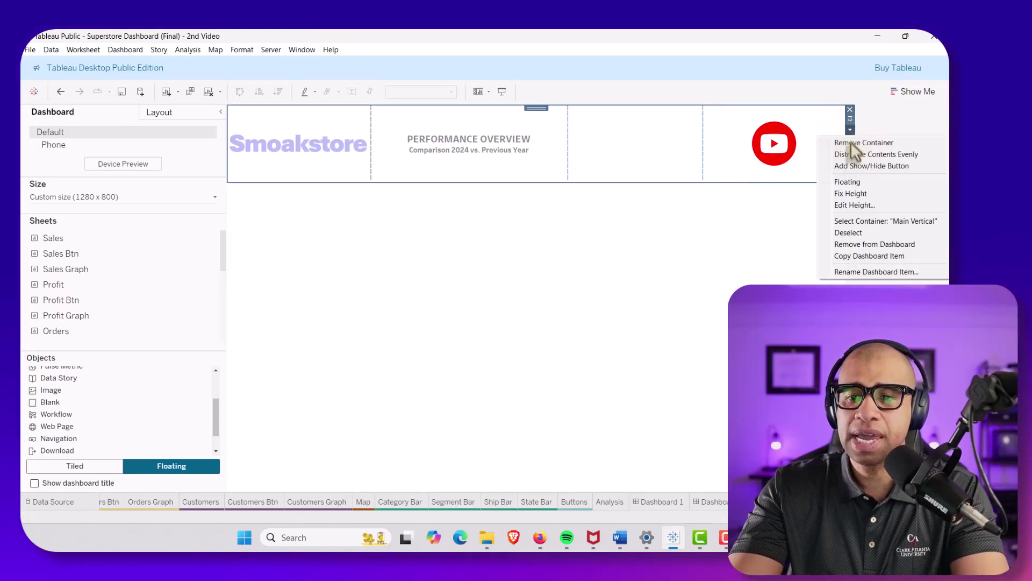
{"action": "left_click", "coordinate": [855, 205]}
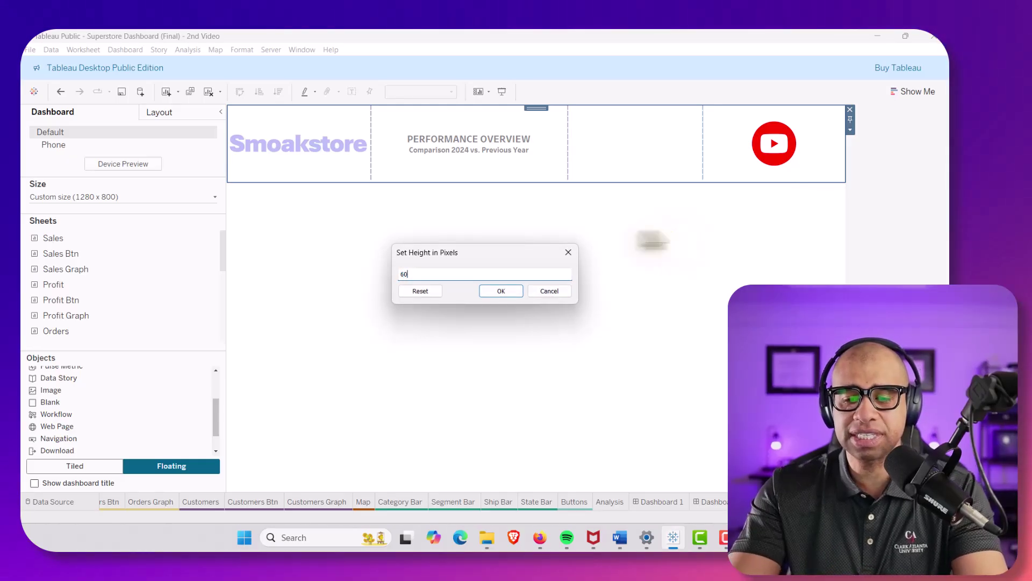
{"action": "left_click", "coordinate": [493, 293]}
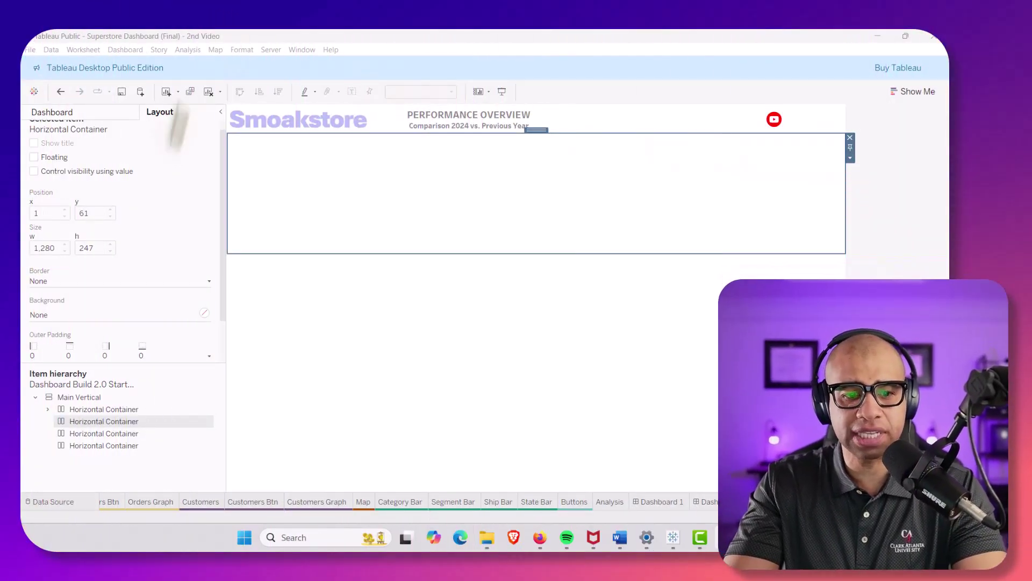
Step: Add a text legend to the second row with colored markers for "Current Period > Previous Period", "Previous Period" and "Current Period < Previous Period"
{"action": "left_click", "coordinate": [88, 114]}
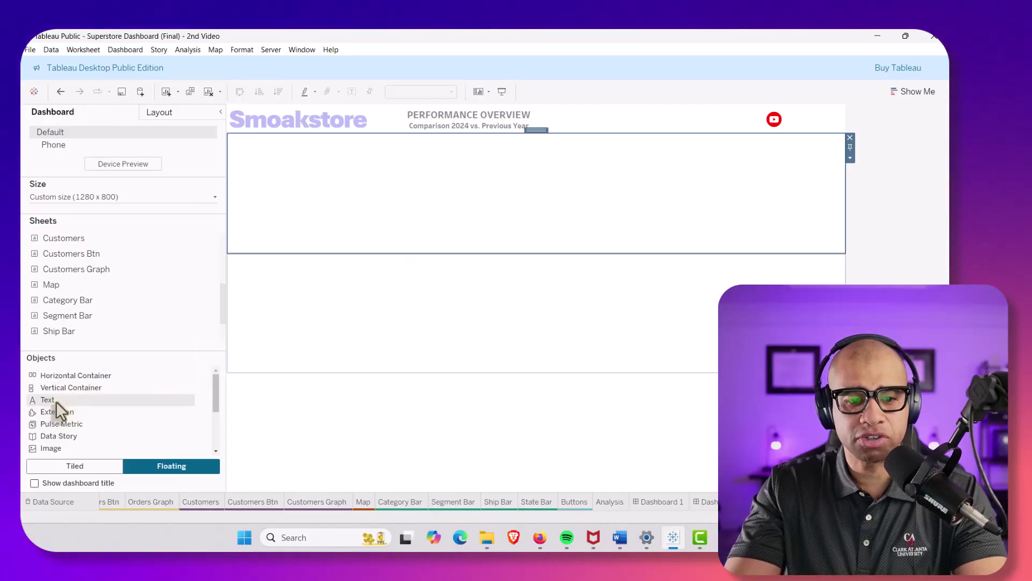
{"action": "left_click_drag", "start_coordinate": [56, 401], "coordinate": [318, 177]}
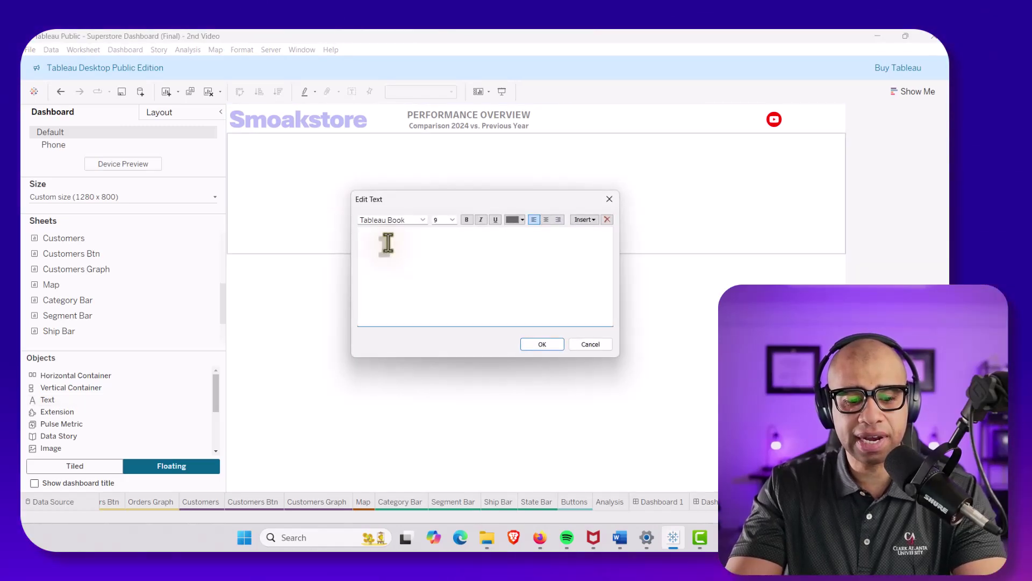
{"action": "type", "text": "Current Period > Previous Period | Previous Period Current Period < Previous Period"}
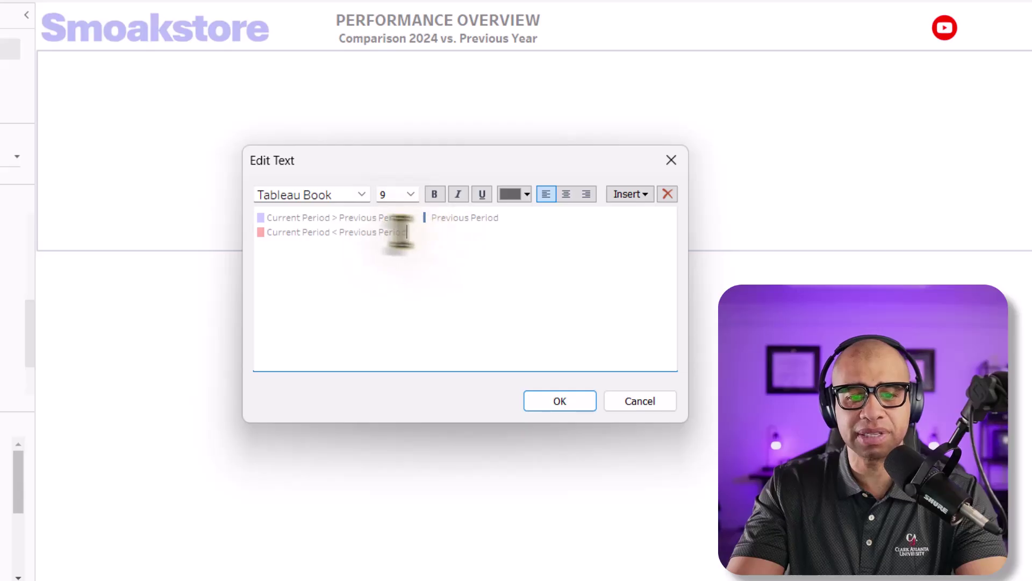
Step: Examine the font, size and color of the legend's labels and colored blocks, and accept the legend text
{"action": "left_click", "coordinate": [366, 232]}
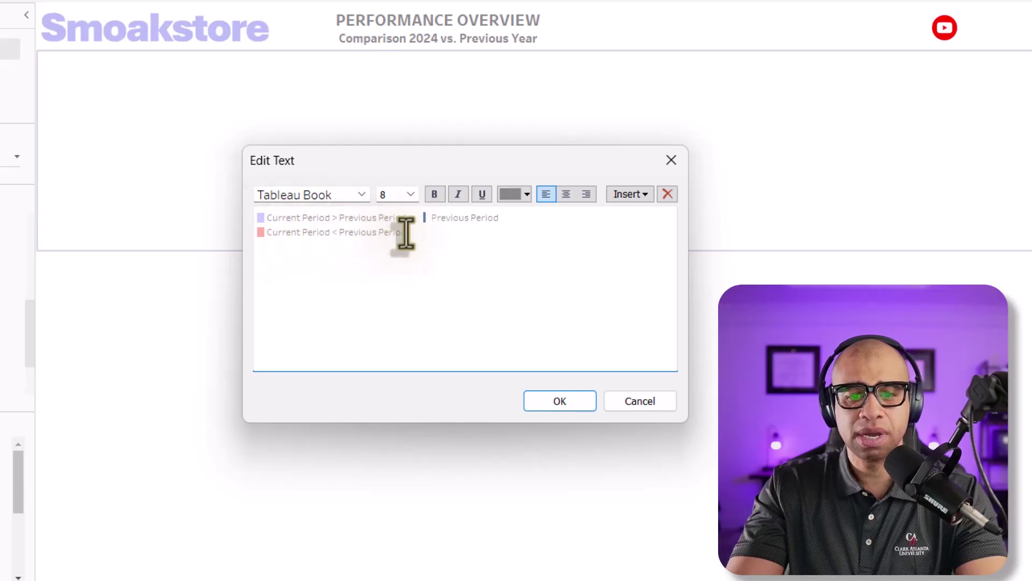
{"action": "key", "text": "ctrl+a"}
{"action": "left_click", "coordinate": [308, 233]}
{"action": "left_click", "coordinate": [287, 218]}
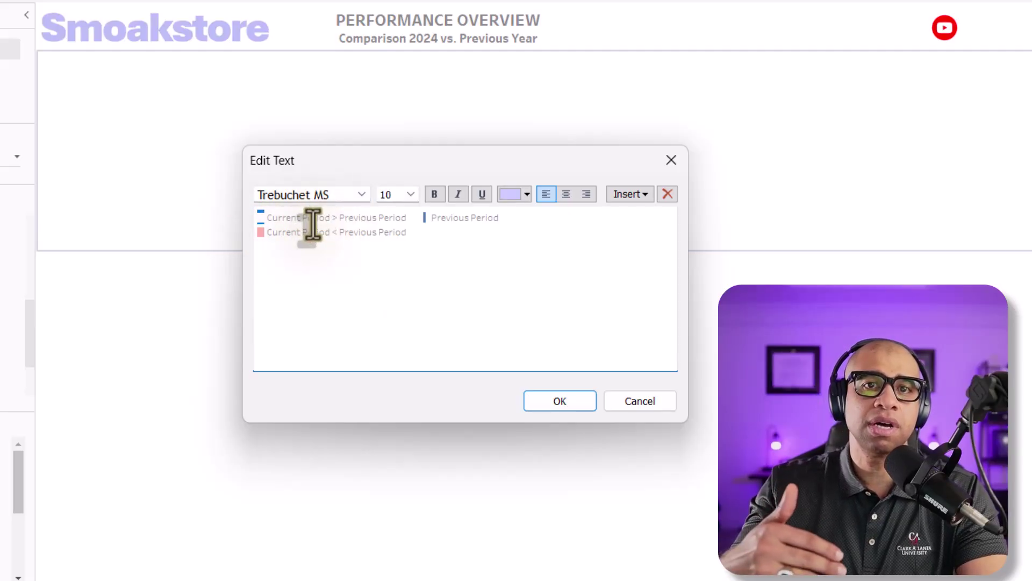
{"action": "left_click", "coordinate": [344, 224]}
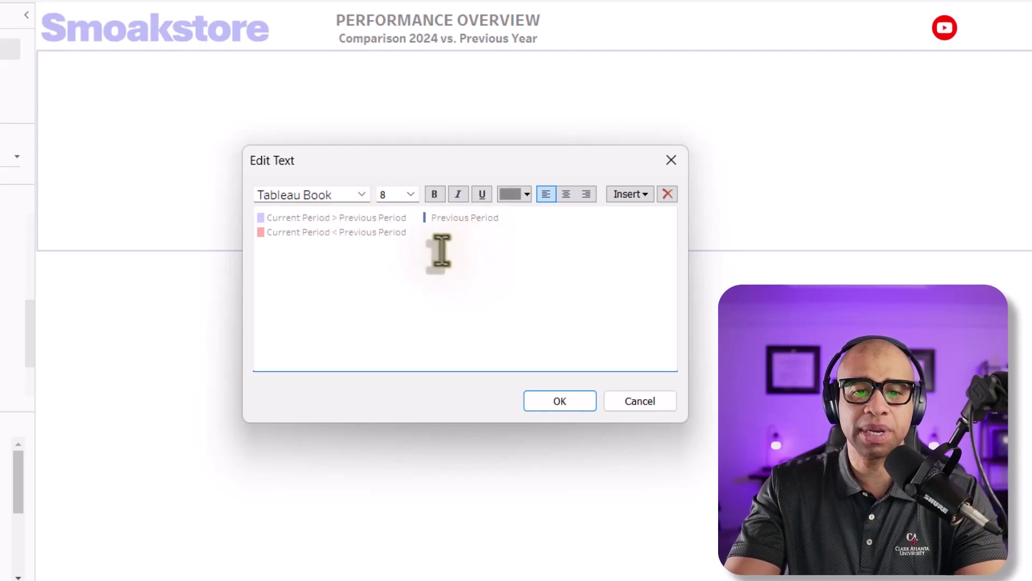
{"action": "left_click", "coordinate": [384, 232]}
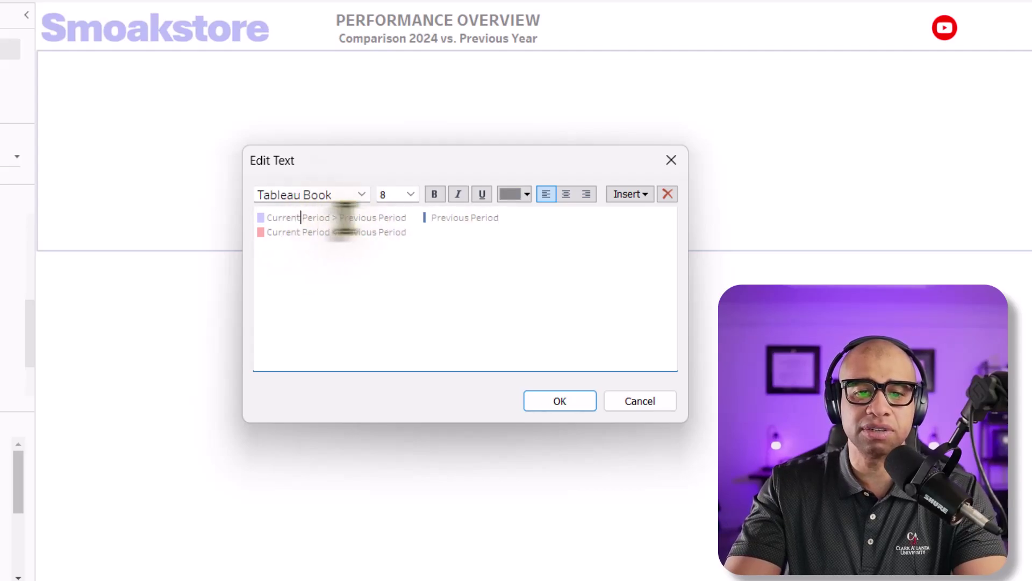
{"action": "left_click", "coordinate": [359, 217]}
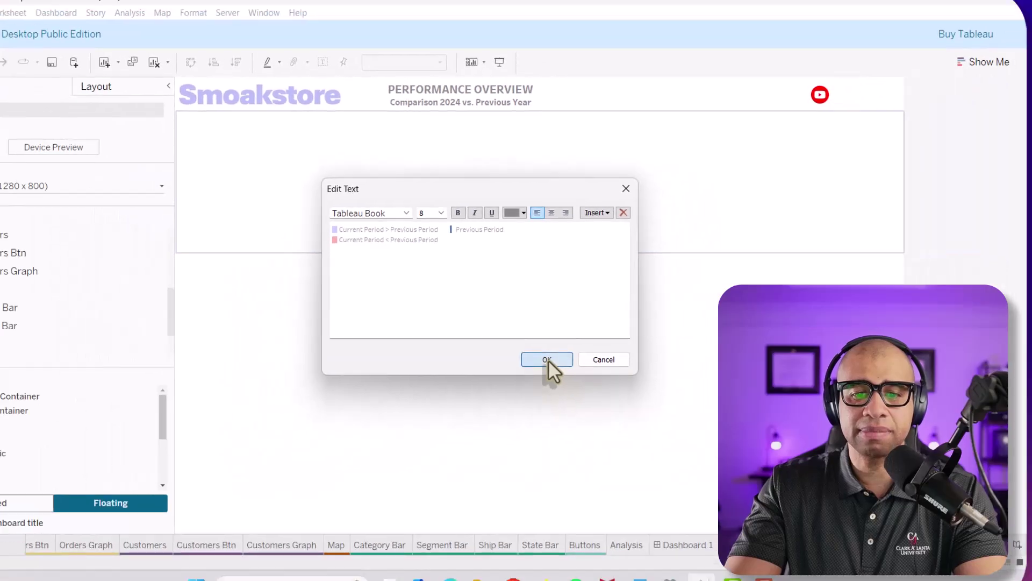
{"action": "left_click", "coordinate": [560, 400]}
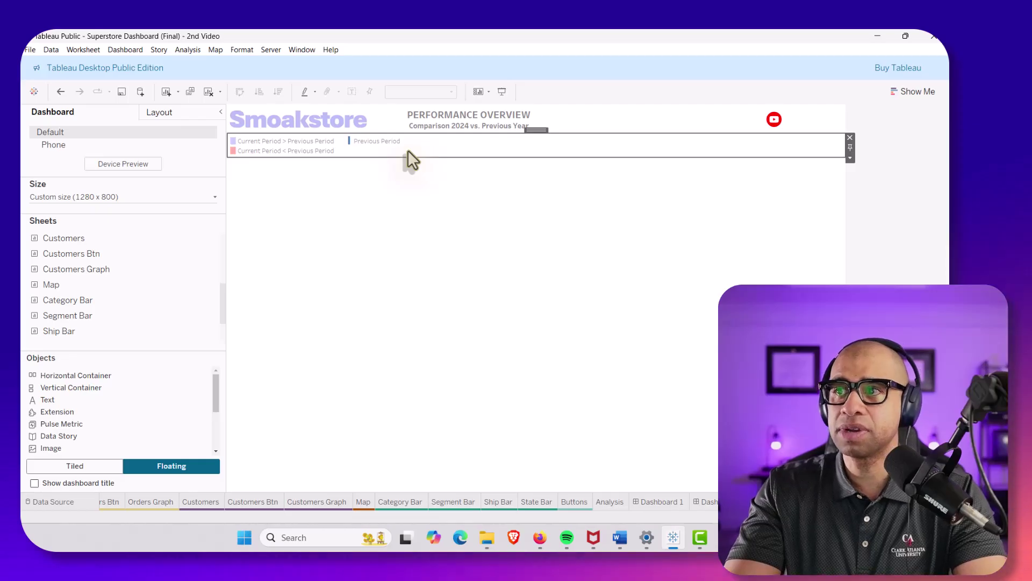
Step: Add a text object reading "YEAR" after the legend in the second row and set its font to Tableau Bold
{"action": "left_click_drag", "start_coordinate": [62, 392], "coordinate": [721, 154]}
{"action": "left_click_drag", "start_coordinate": [818, 161], "coordinate": [842, 145]}
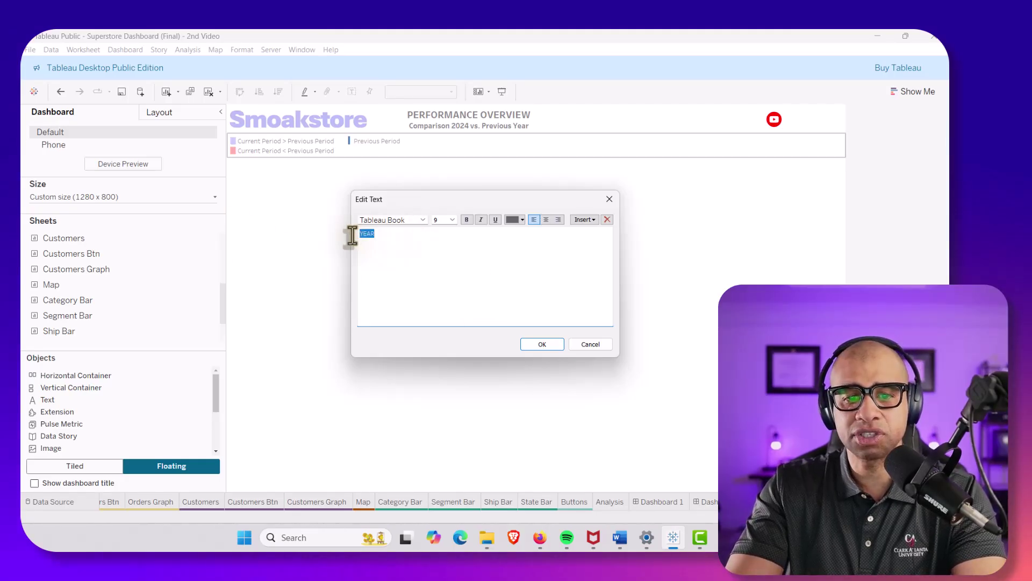
{"action": "left_click", "coordinate": [423, 219]}
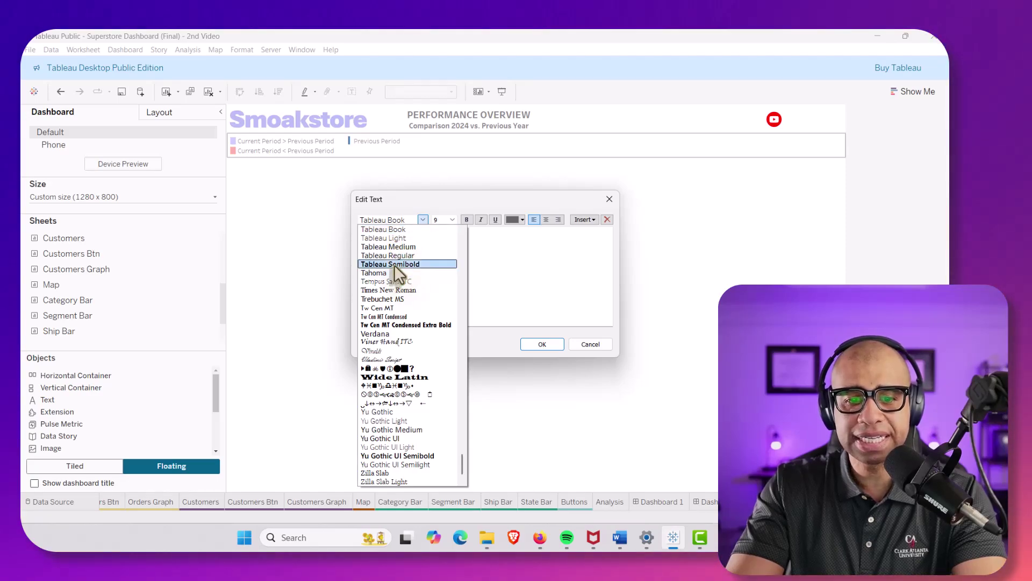
{"action": "scroll", "coordinate": [395, 264], "scroll_direction": "up", "scroll_amount": 1}
{"action": "left_click", "coordinate": [391, 248]}
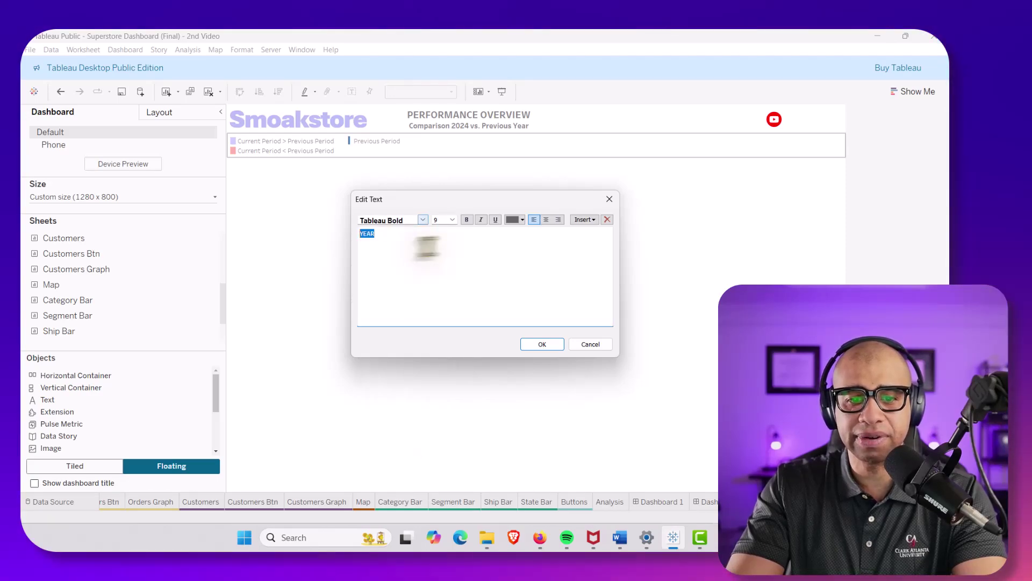
Step: Right-align the "YEAR" text, set its size to 10 and color it a lighter gray, and accept the text
{"action": "left_click", "coordinate": [558, 219]}
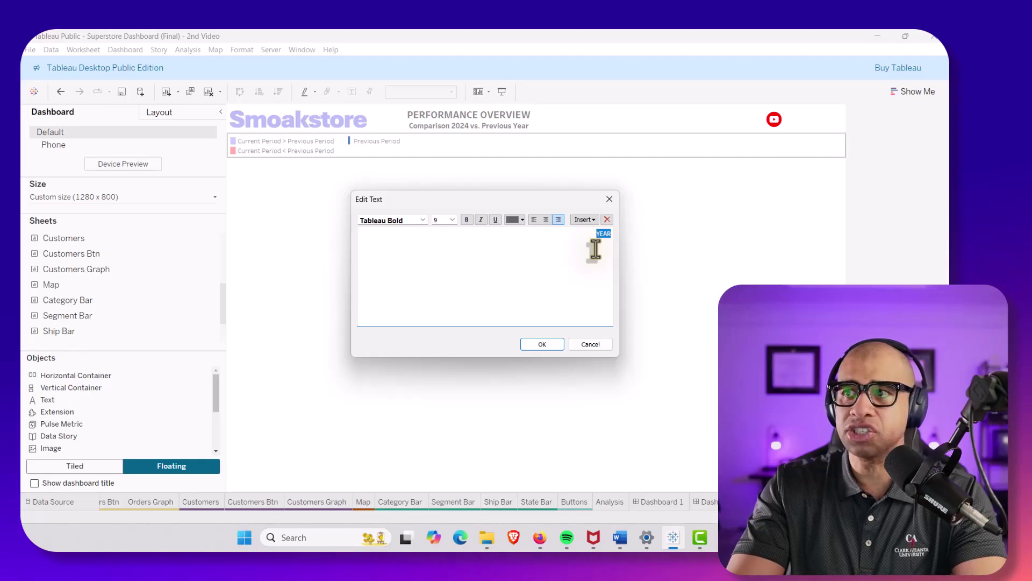
{"action": "left_click", "coordinate": [453, 219]}
{"action": "left_click", "coordinate": [447, 246]}
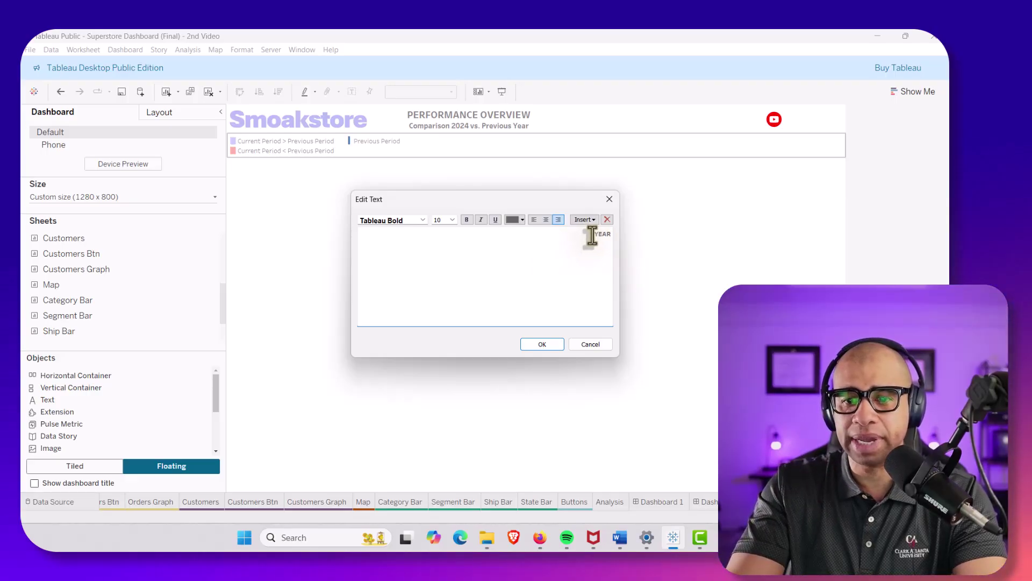
{"action": "left_click", "coordinate": [520, 218]}
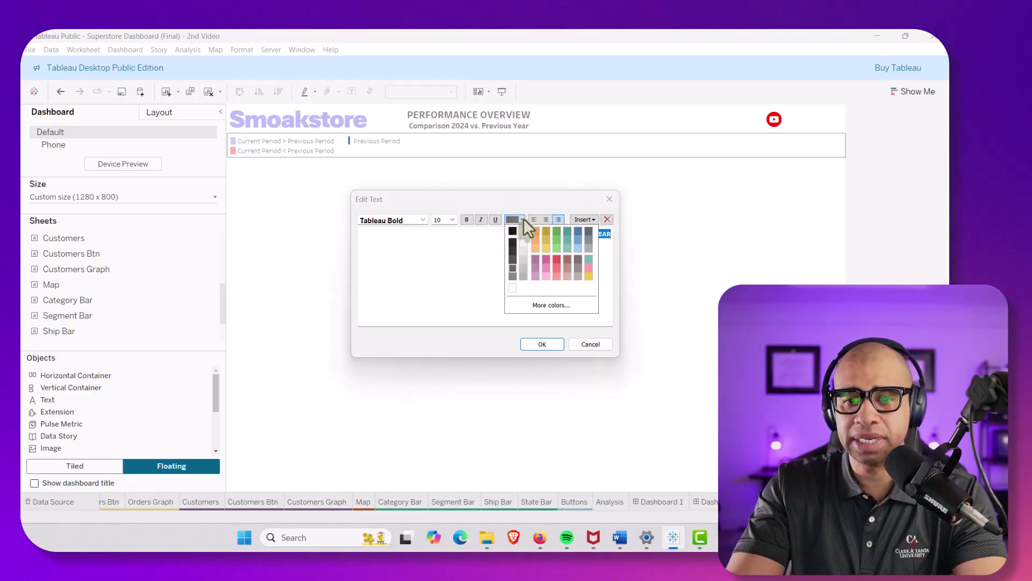
{"action": "left_click", "coordinate": [513, 276]}
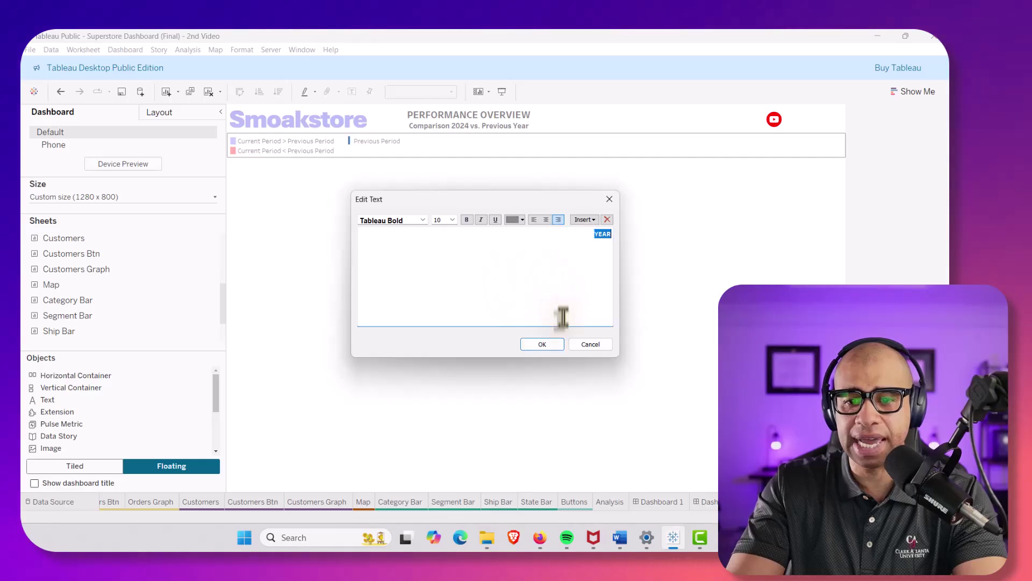
{"action": "left_click", "coordinate": [547, 345]}
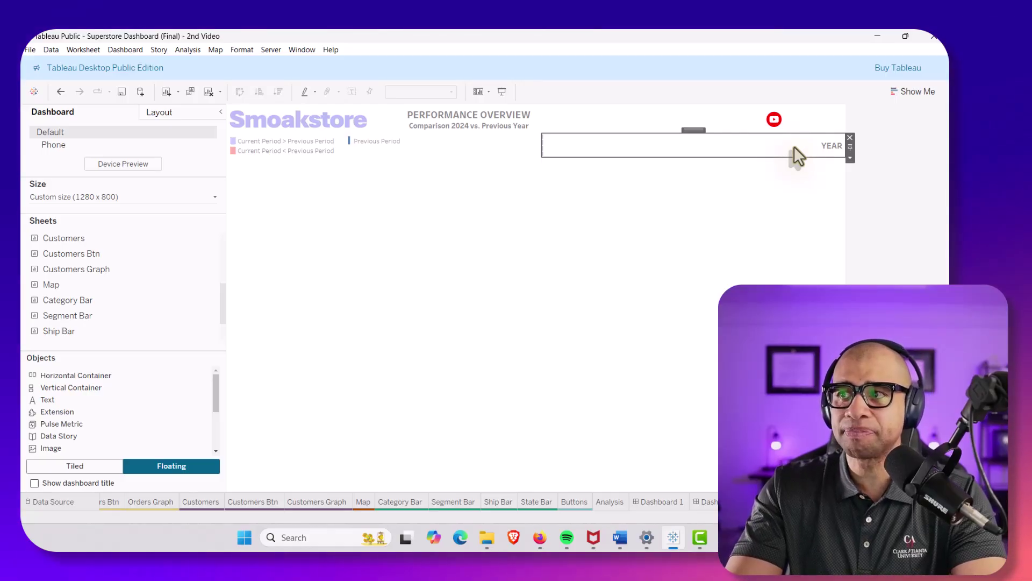
Step: Place a Blank object after the "YEAR" text in the second row
{"action": "left_click_drag", "start_coordinate": [76, 375], "coordinate": [131, 373]}
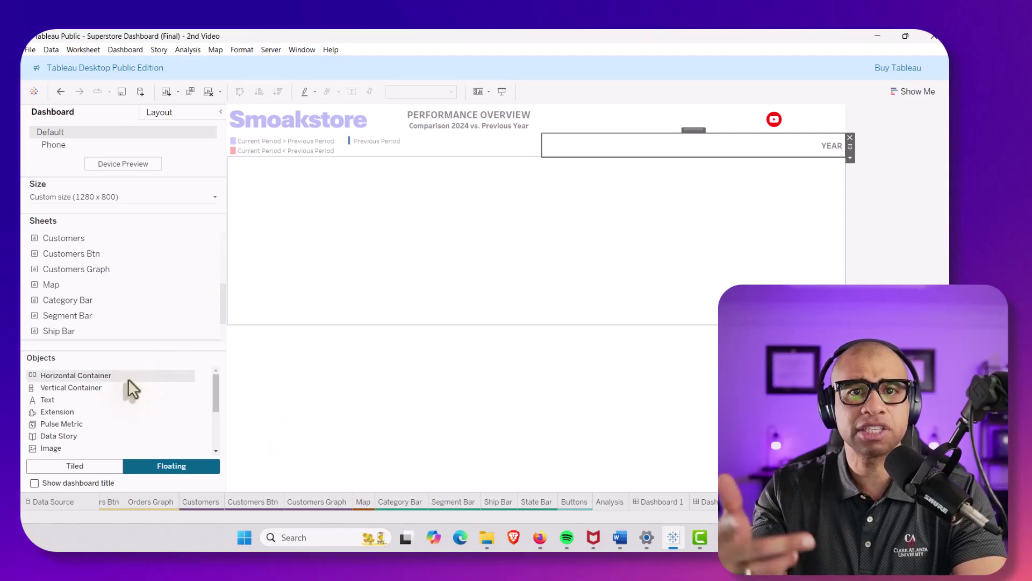
{"action": "scroll", "coordinate": [105, 416], "scroll_direction": "down", "scroll_amount": 5}
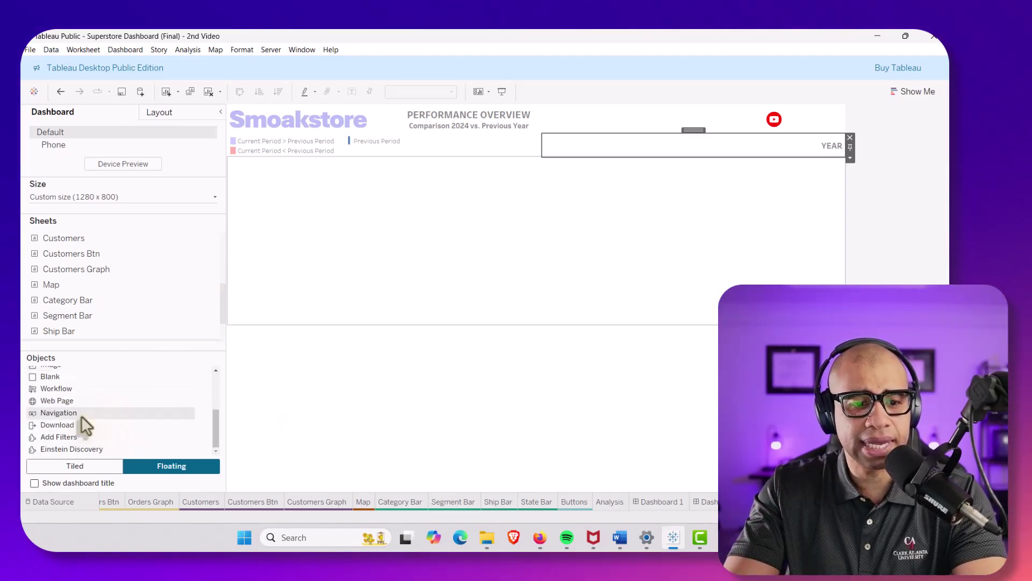
{"action": "left_click_drag", "start_coordinate": [54, 375], "coordinate": [818, 148]}
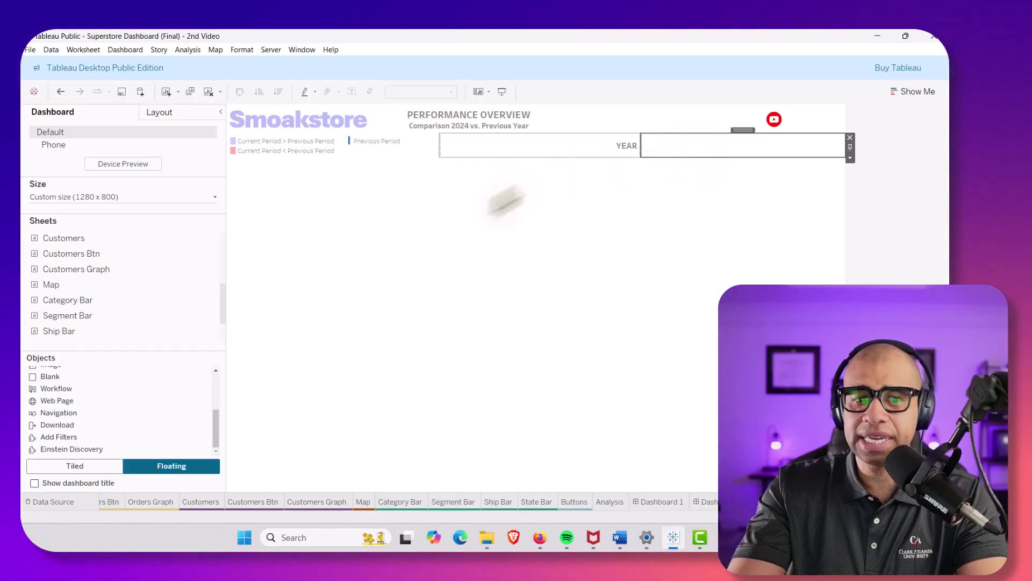
Step: Add the Buttons sheet at the end of the second row and hide its title
{"action": "left_click_drag", "start_coordinate": [70, 269], "coordinate": [50, 284]}
{"action": "scroll", "coordinate": [59, 290], "scroll_direction": "down", "scroll_amount": 3}
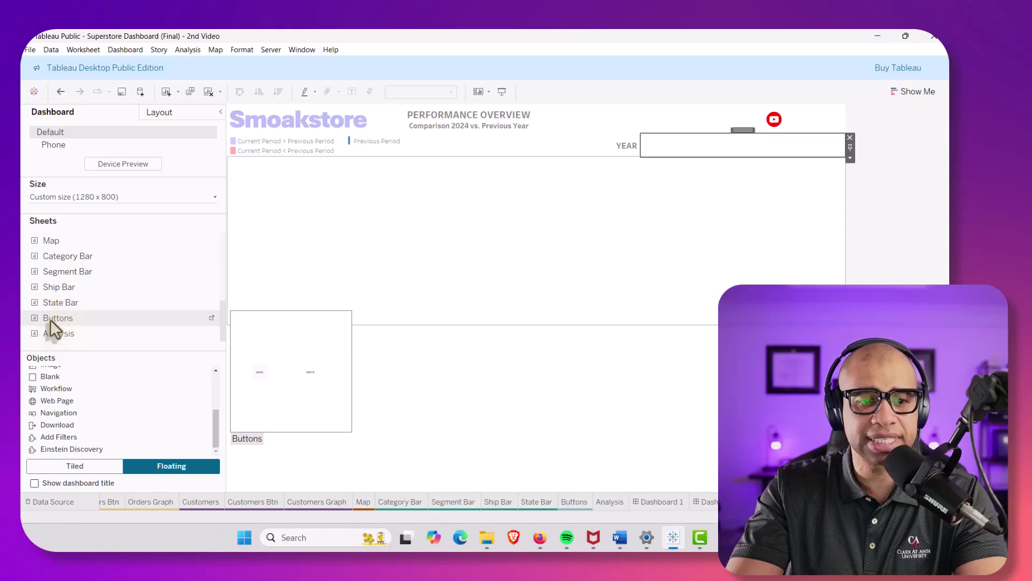
{"action": "left_click_drag", "start_coordinate": [50, 320], "coordinate": [798, 143]}
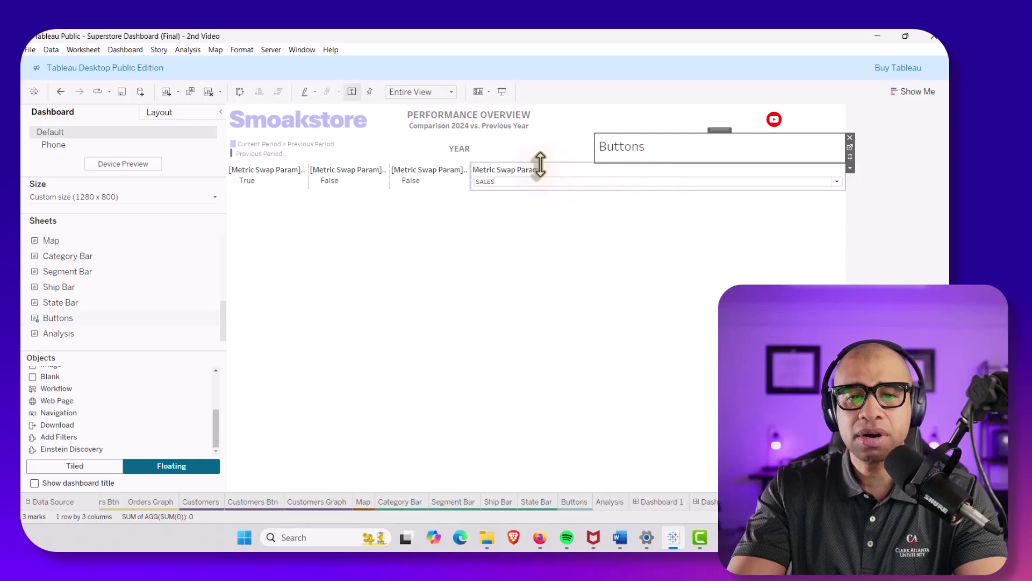
{"action": "right_click", "coordinate": [614, 150]}
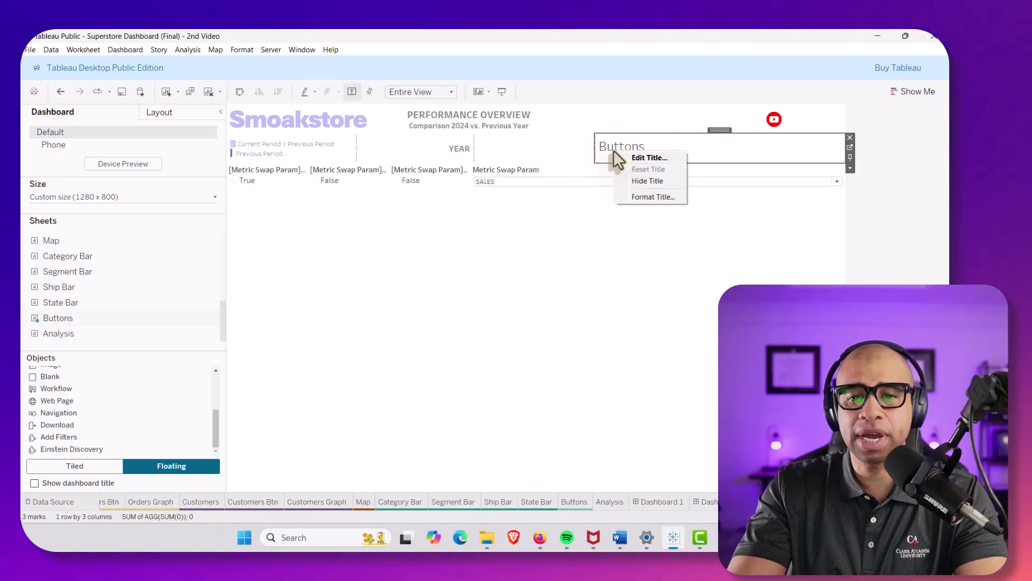
{"action": "left_click", "coordinate": [639, 180]}
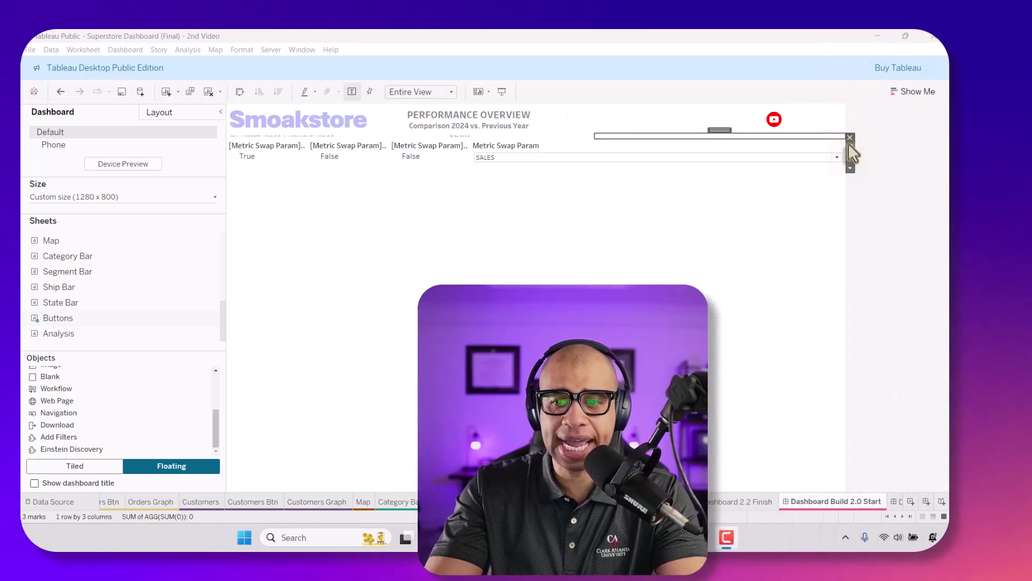
Step: Set the height of the second row's horizontal container to 50 pixels
{"action": "left_click", "coordinate": [849, 169]}
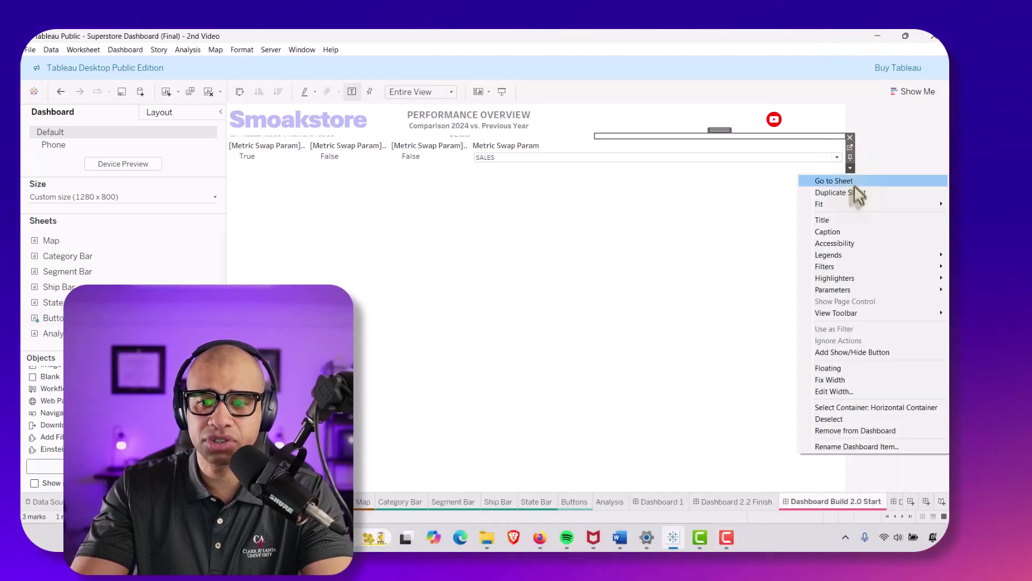
{"action": "left_click", "coordinate": [876, 407]}
{"action": "left_click", "coordinate": [850, 158]}
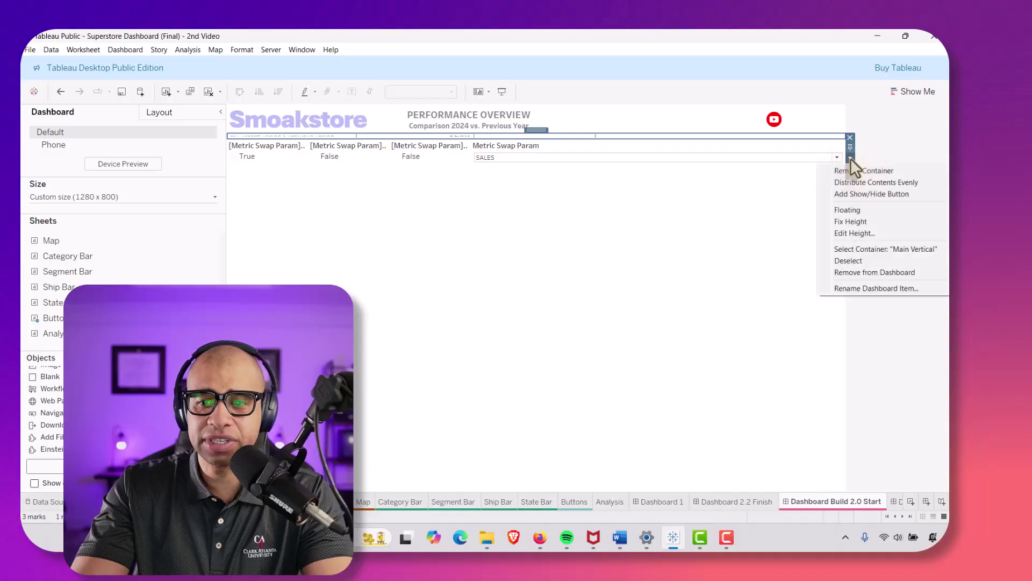
{"action": "left_click", "coordinate": [850, 233]}
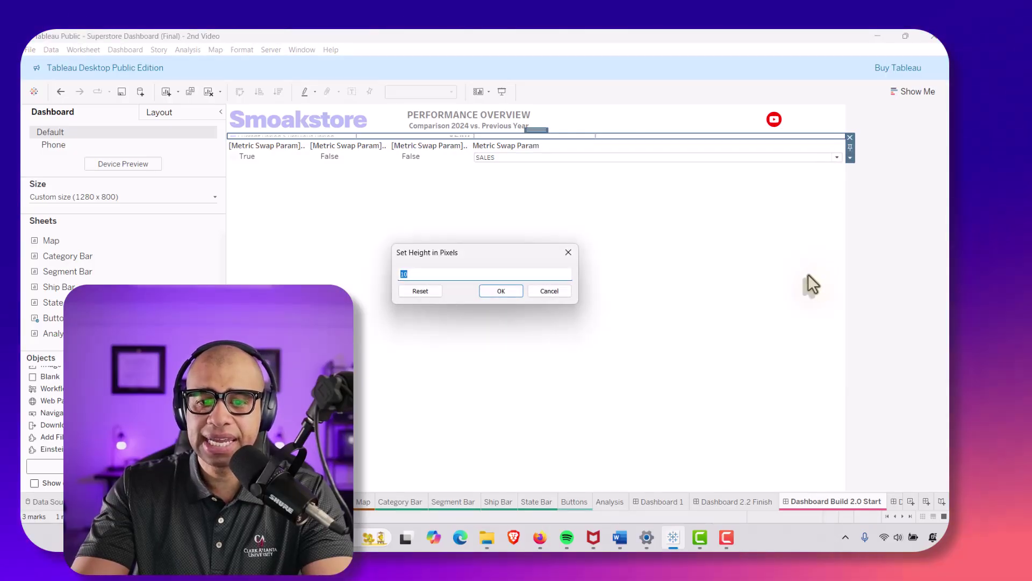
{"action": "type", "text": "40"}
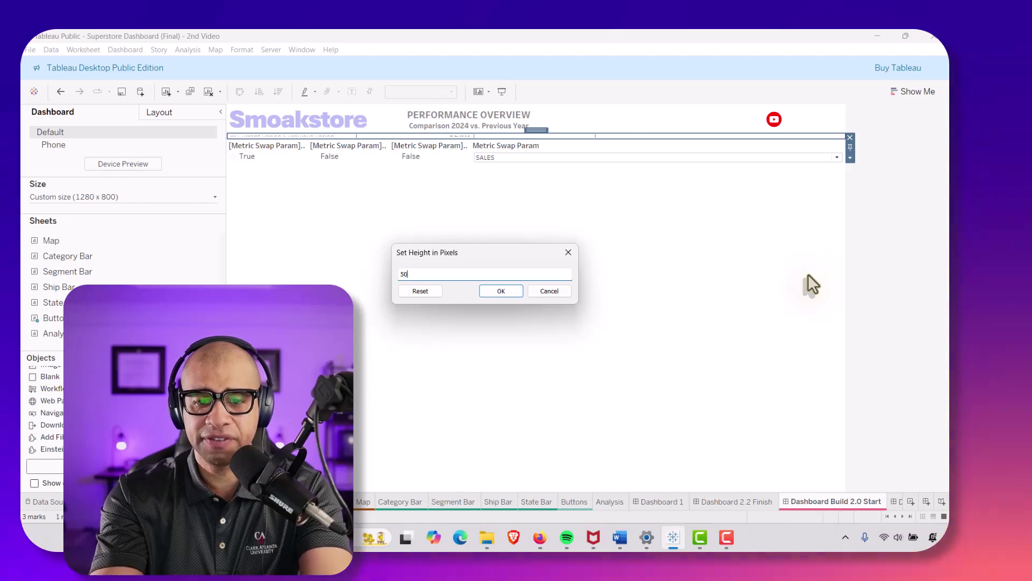
{"action": "key", "text": "Return"}
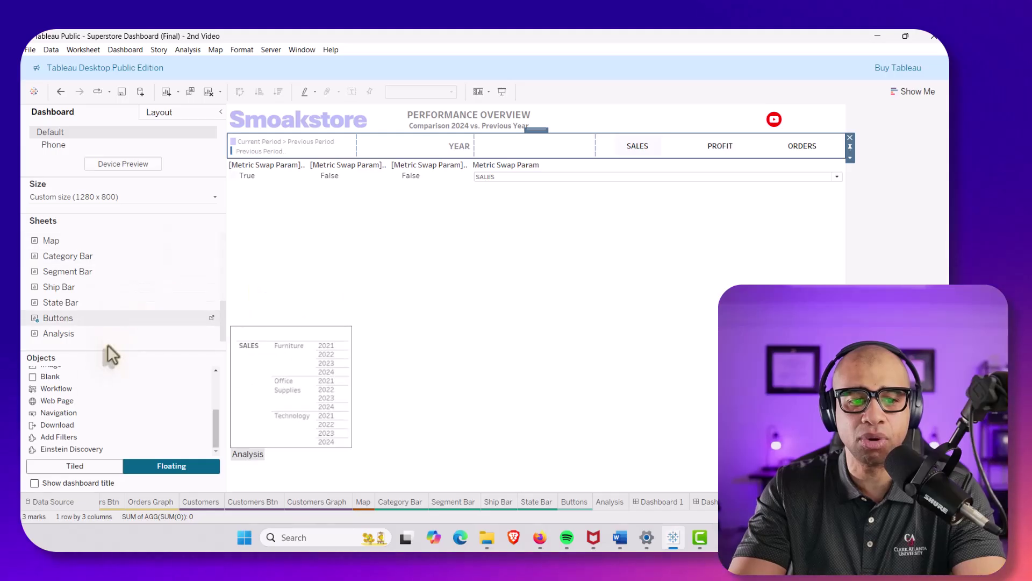
Step: Add a horizontal container below the row of Metric Swap Param controls
{"action": "mouse_move", "coordinate": [92, 258]}
{"action": "scroll", "coordinate": [92, 258], "scroll_direction": "up", "scroll_amount": 5}
{"action": "scroll", "coordinate": [92, 258], "scroll_direction": "down", "scroll_amount": 3}
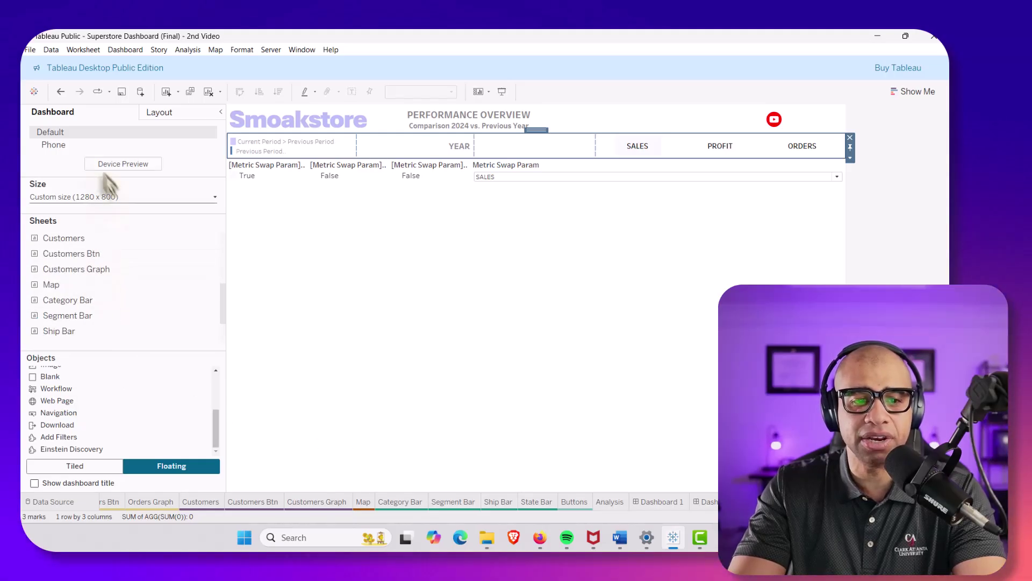
{"action": "left_click", "coordinate": [162, 112]}
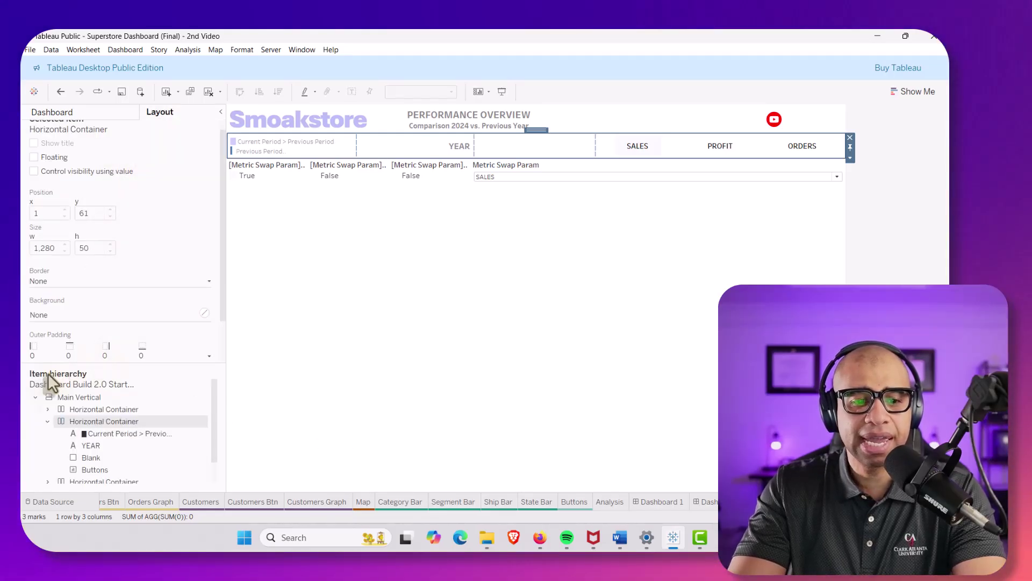
{"action": "left_click", "coordinate": [95, 112]}
{"action": "scroll", "coordinate": [69, 396], "scroll_direction": "up", "scroll_amount": 3}
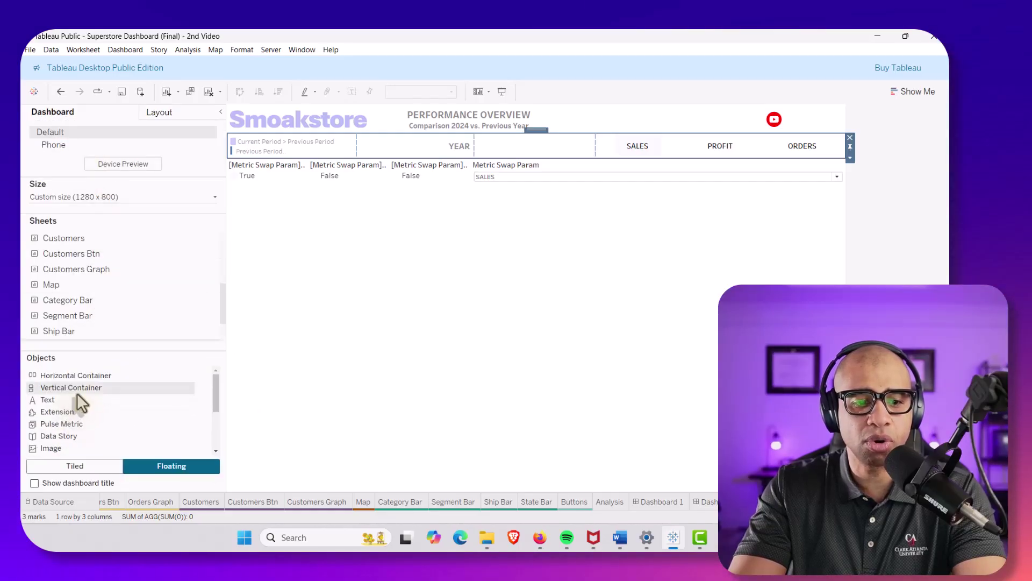
{"action": "left_click_drag", "start_coordinate": [69, 376], "coordinate": [357, 185]}
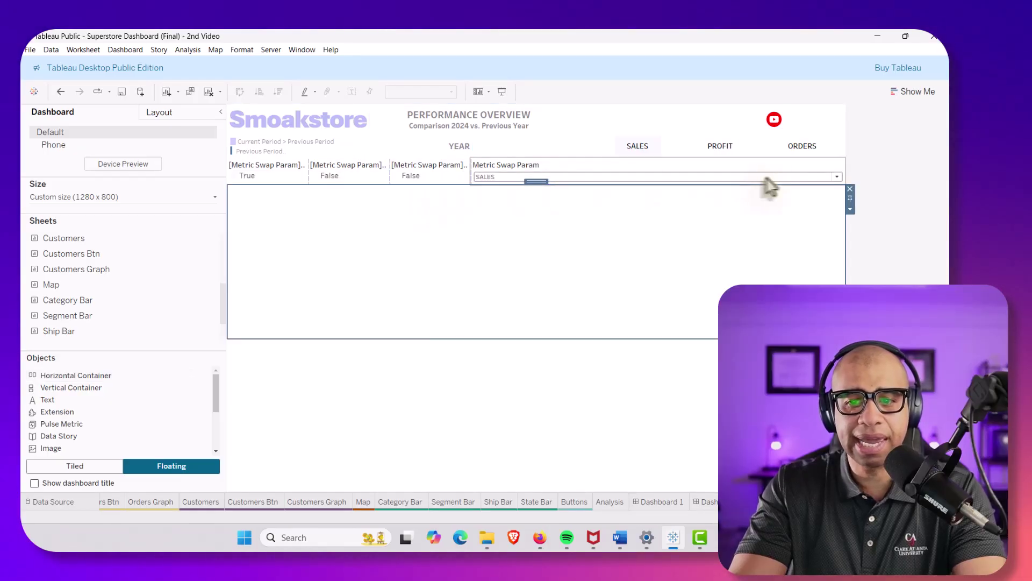
Step: Remove the horizontal container holding the Metric Swap Param controls from the dashboard
{"action": "left_click", "coordinate": [807, 164]}
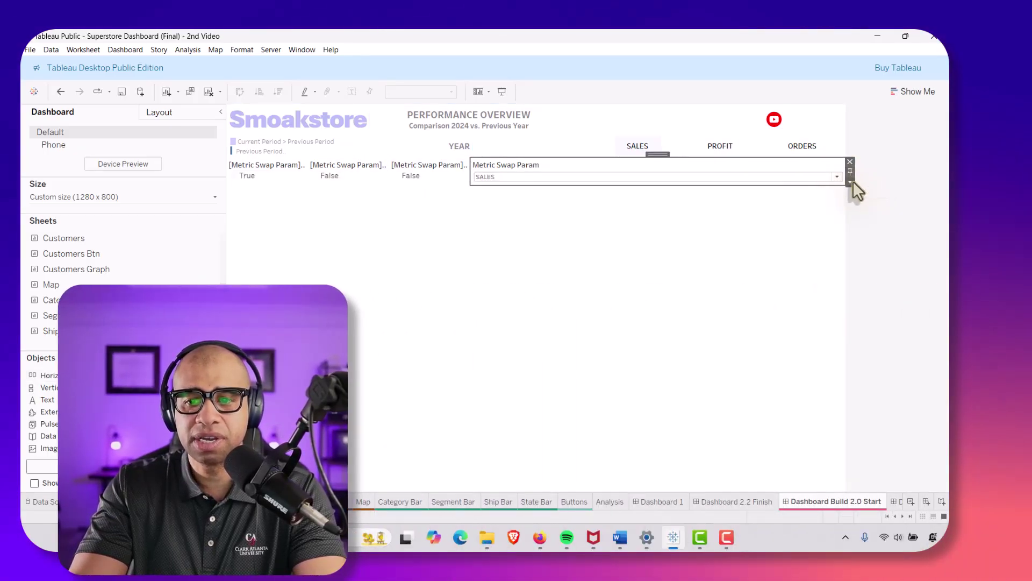
{"action": "left_click", "coordinate": [851, 181]}
{"action": "left_click", "coordinate": [889, 350]}
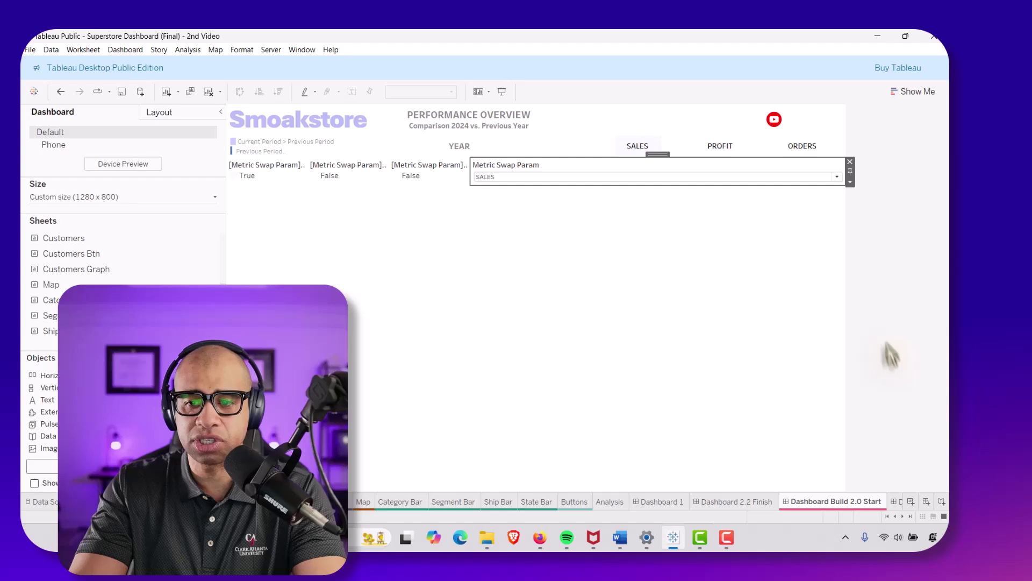
{"action": "left_click", "coordinate": [850, 181]}
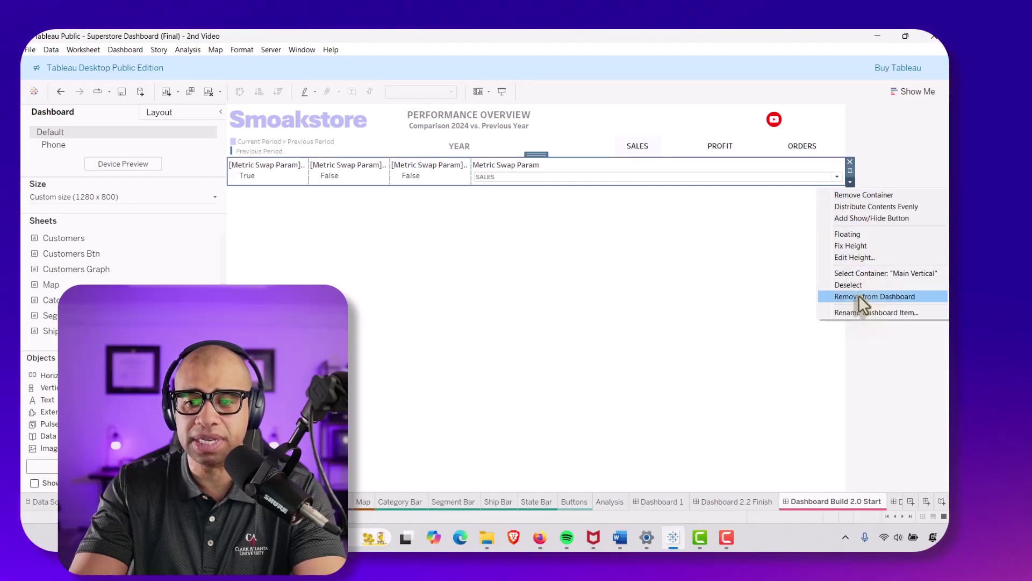
{"action": "left_click", "coordinate": [859, 296]}
{"action": "left_click", "coordinate": [499, 306]}
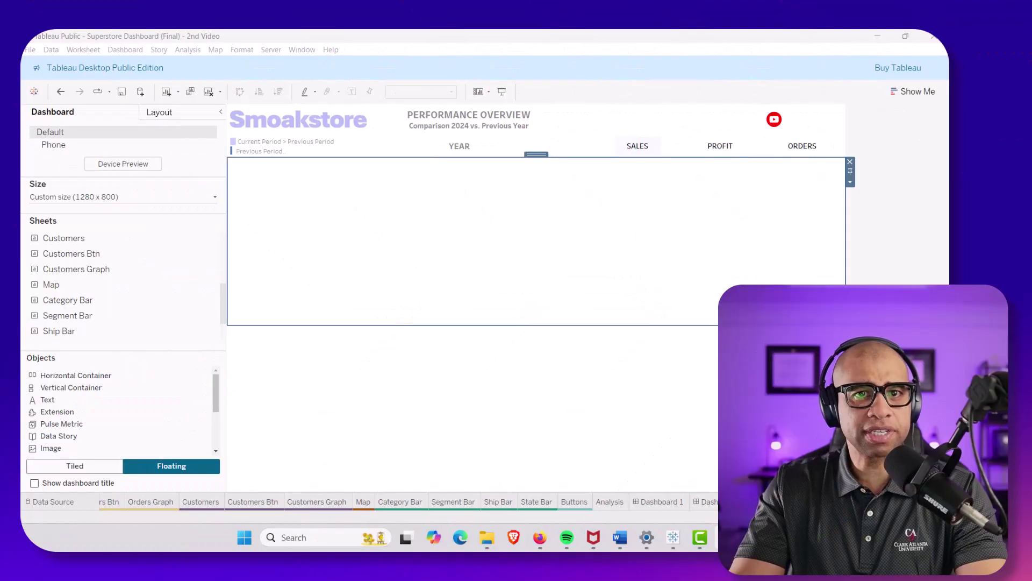
Step: Set the width of the legend text object to 399 pixels
{"action": "left_click", "coordinate": [327, 151]}
{"action": "left_click", "coordinate": [361, 158]}
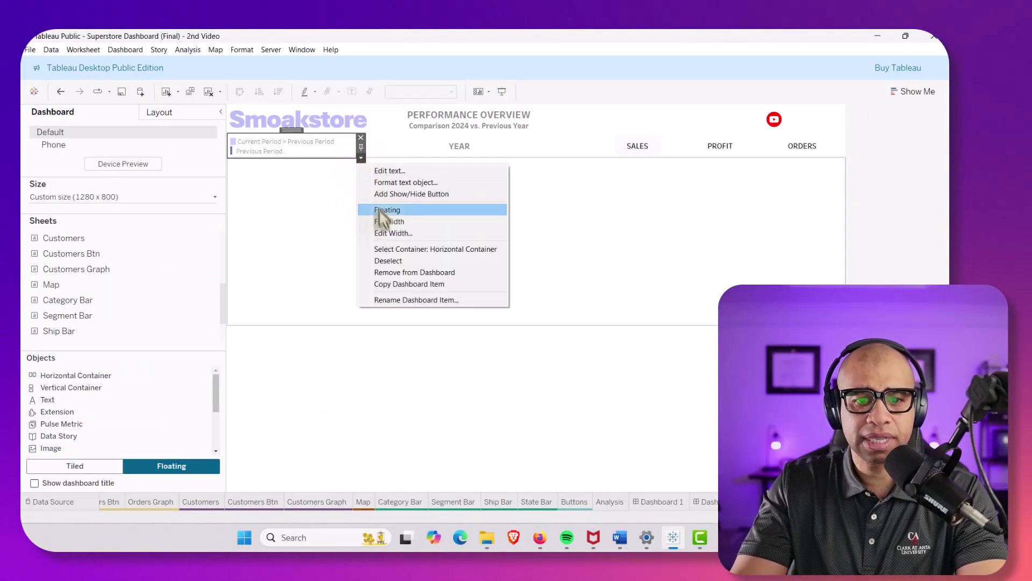
{"action": "left_click", "coordinate": [392, 232]}
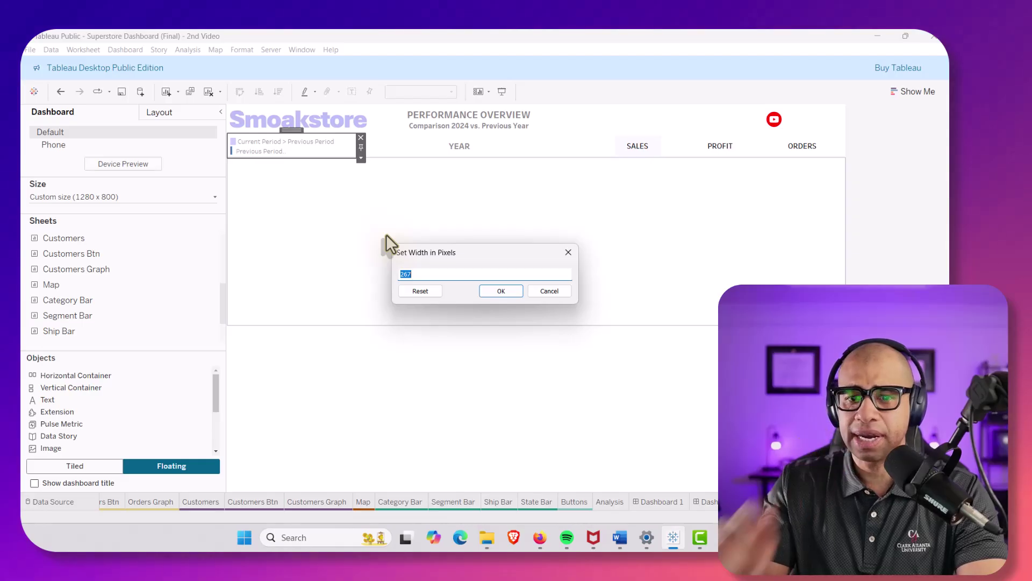
{"action": "type", "text": "399"}
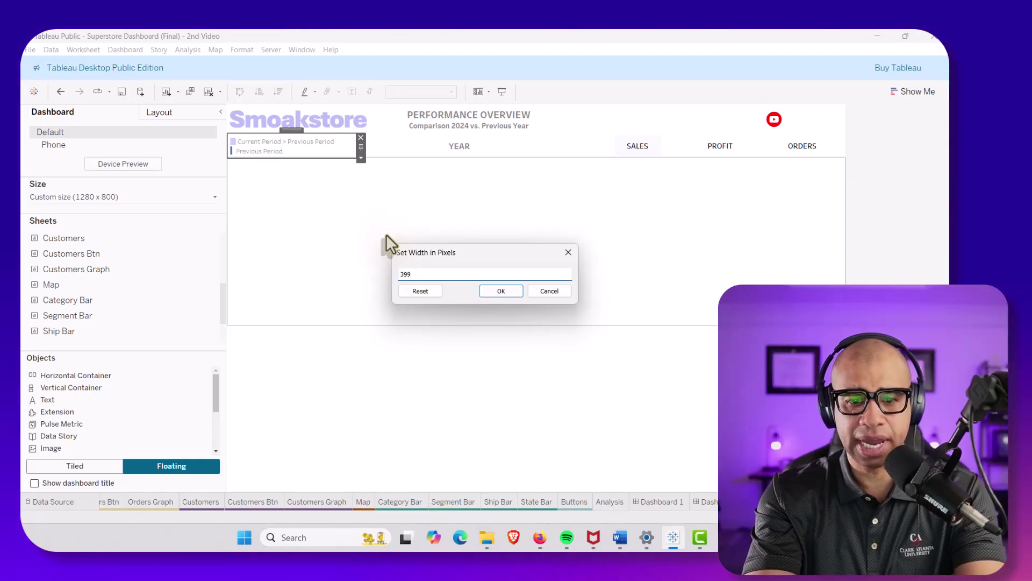
{"action": "key", "text": "Return"}
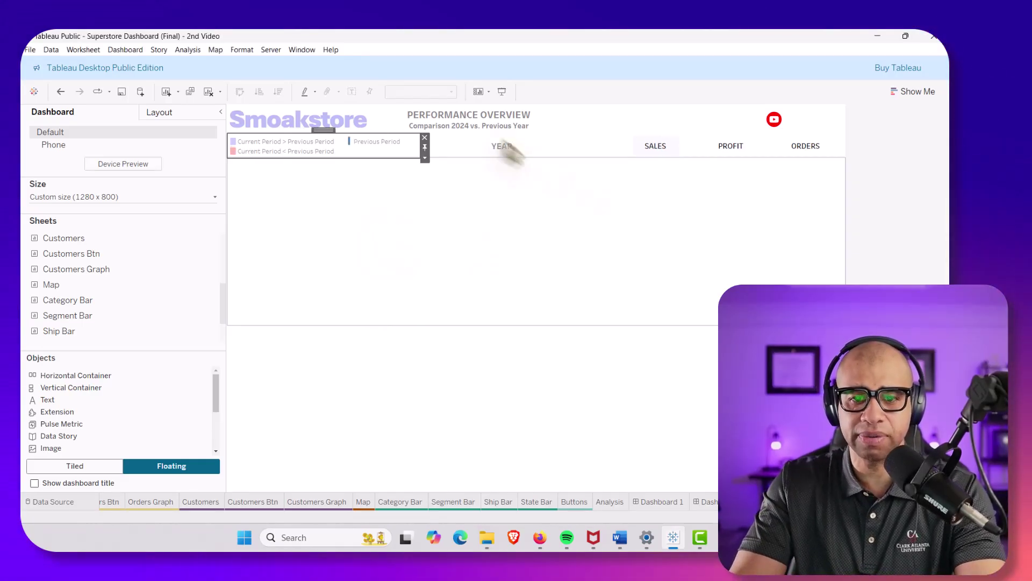
Step: Widen the YEAR text object in the second row by giving it a larger fixed pixel width
{"action": "left_click", "coordinate": [491, 155]}
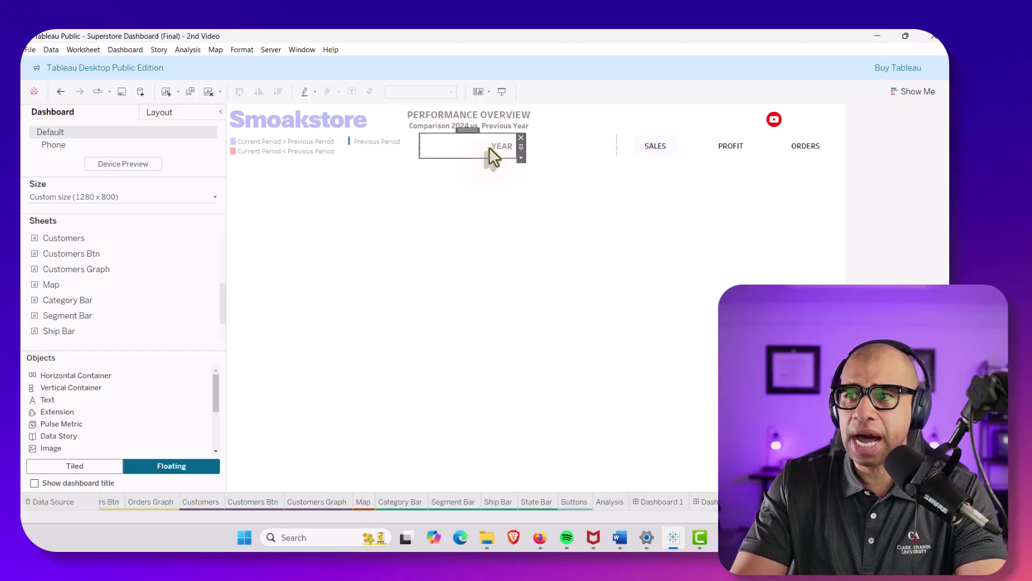
{"action": "left_click", "coordinate": [521, 158]}
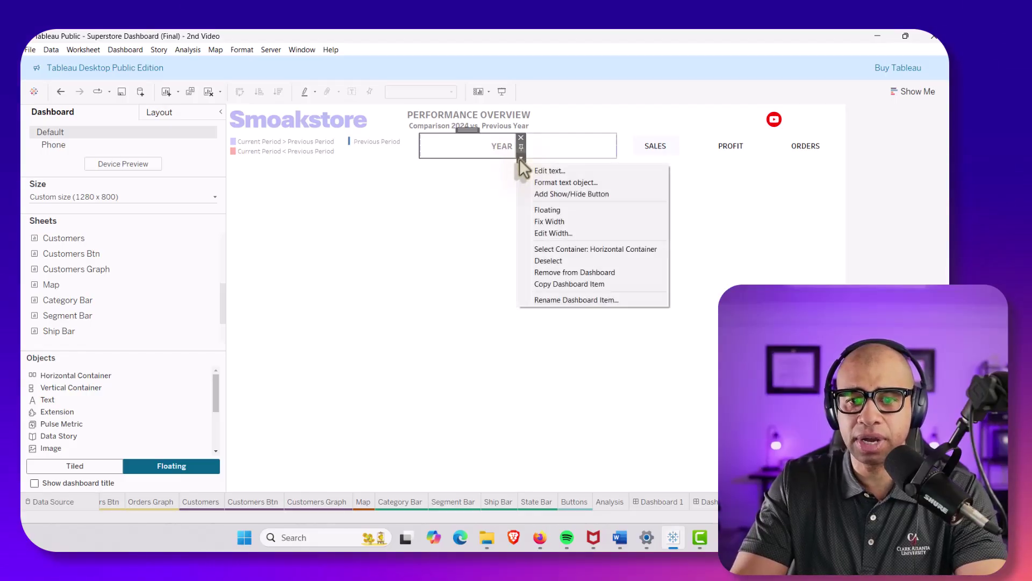
{"action": "left_click", "coordinate": [551, 233]}
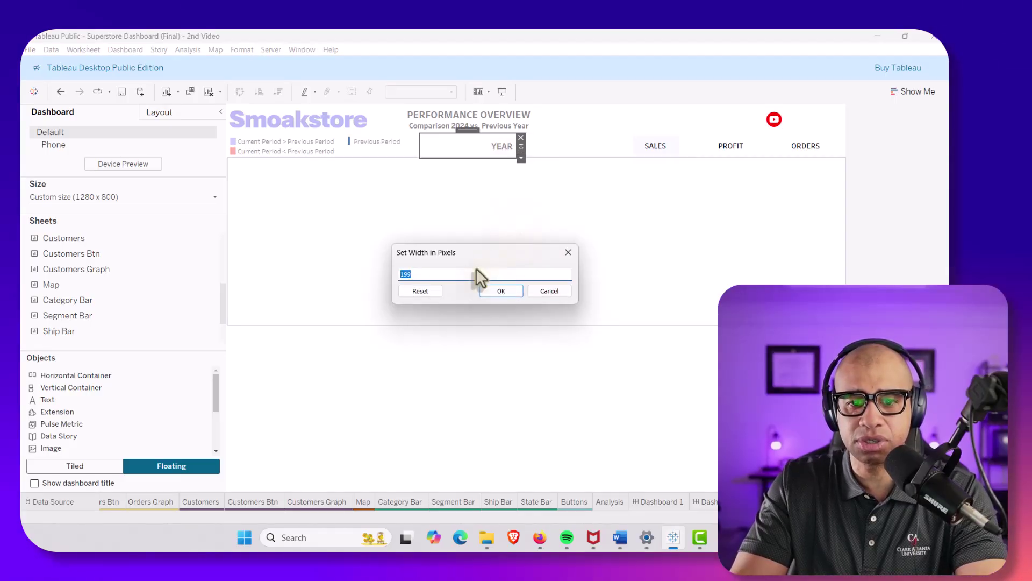
{"action": "type", "text": "200"}
{"action": "key", "text": "Return"}
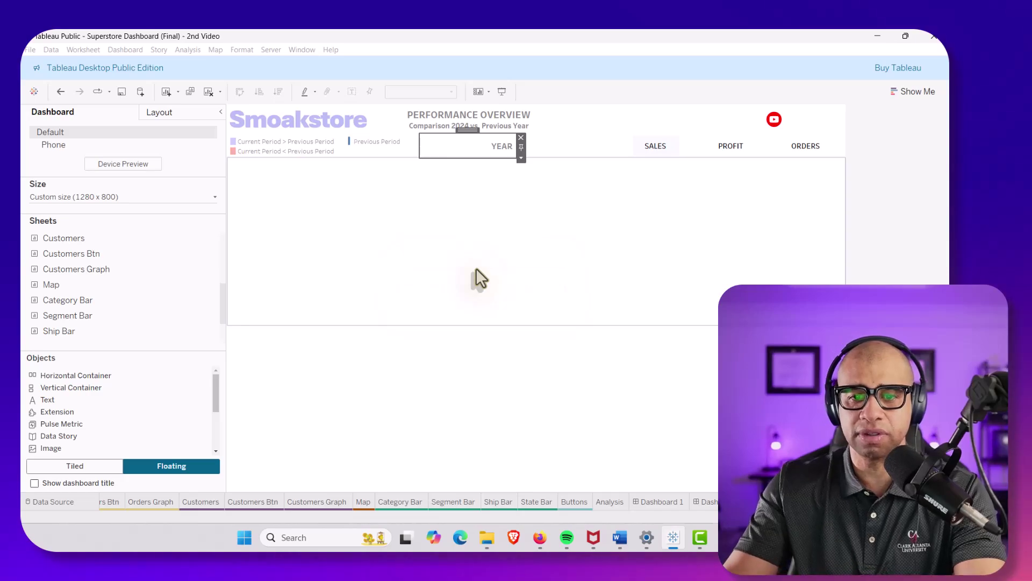
Step: Set the width of the blank object between the YEAR label and the metric buttons to 101 pixels
{"action": "left_click_drag", "start_coordinate": [467, 130], "coordinate": [584, 129]}
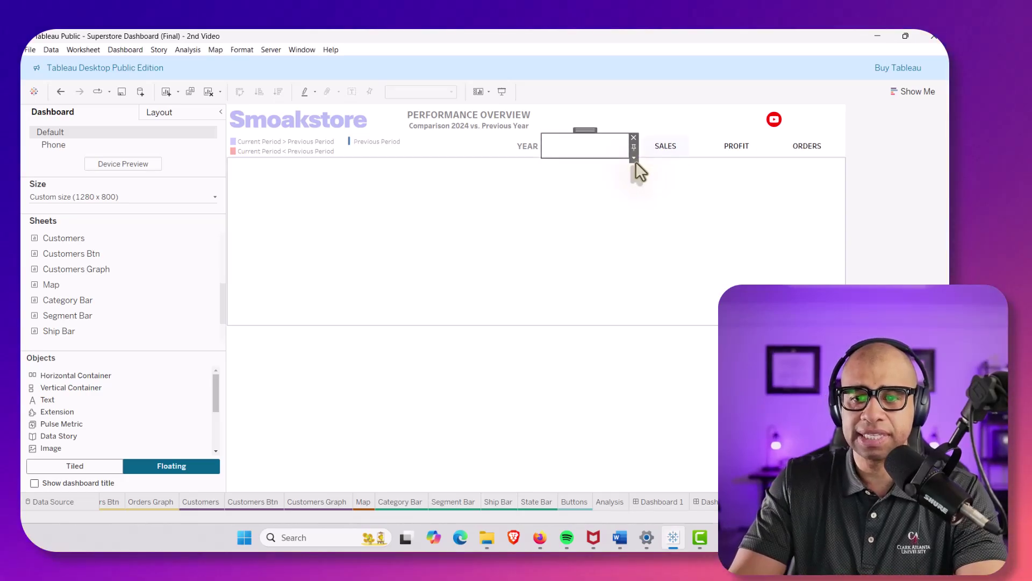
{"action": "left_click", "coordinate": [635, 158]}
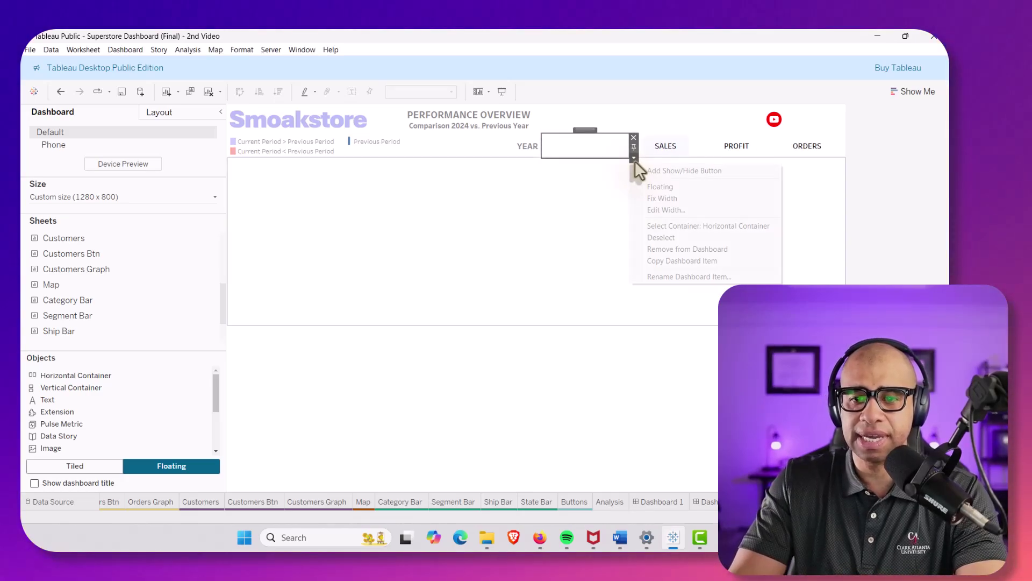
{"action": "left_click", "coordinate": [661, 209]}
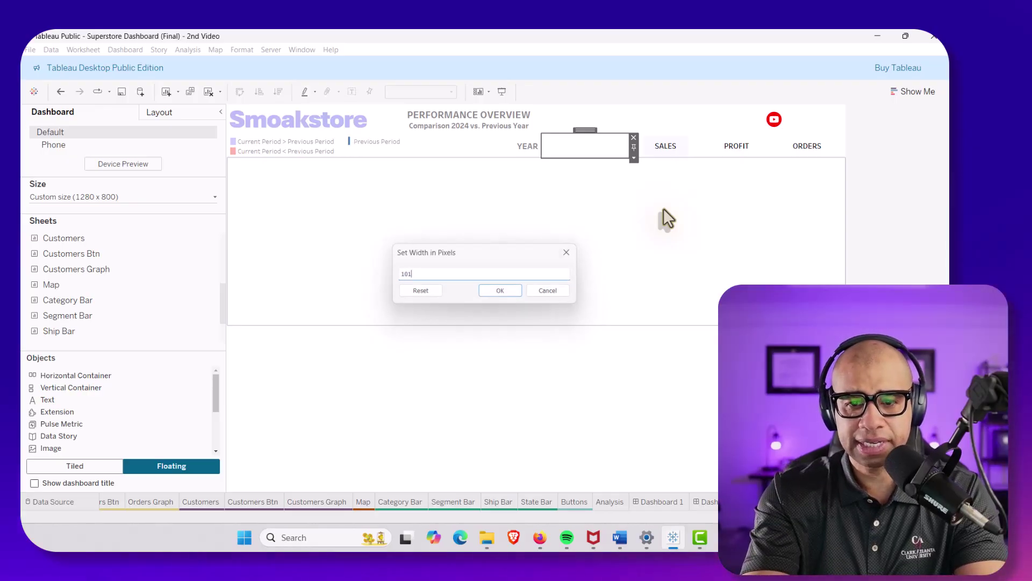
{"action": "key", "text": "Return"}
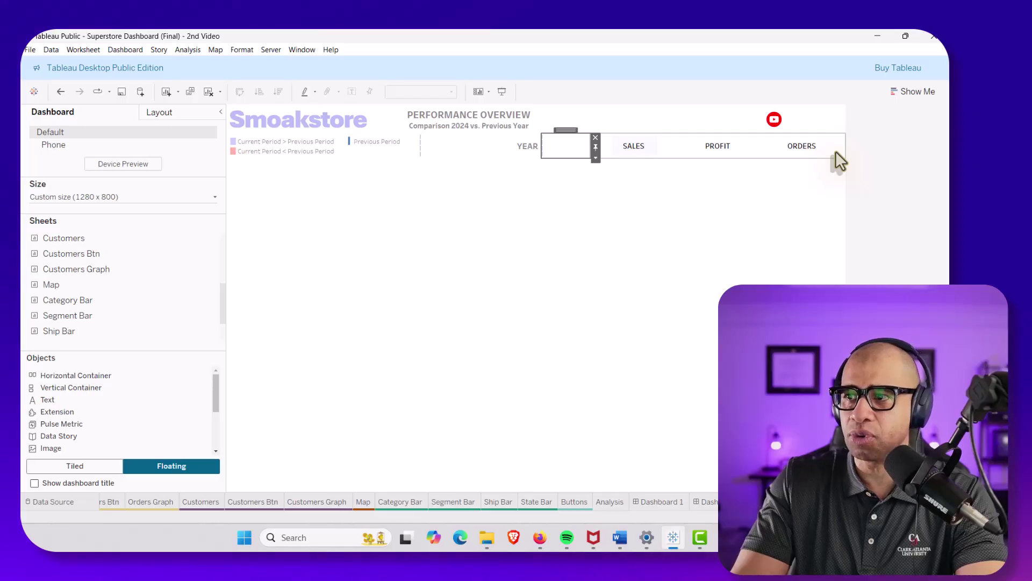
Step: Set the width of the SALES, PROFIT and ORDERS buttons sheet in the second row to 528 pixels
{"action": "left_click", "coordinate": [835, 150]}
{"action": "left_click", "coordinate": [848, 165]}
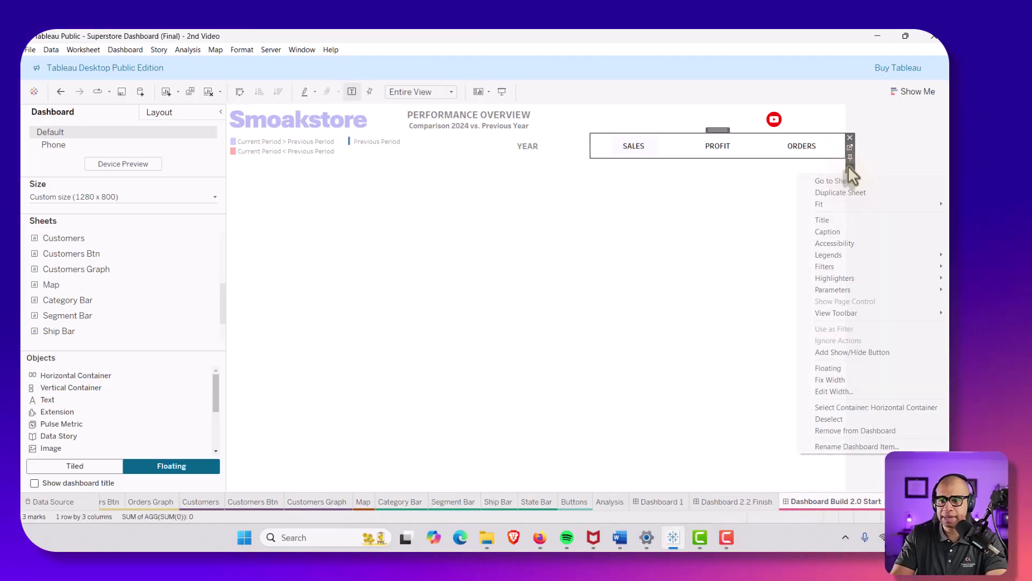
{"action": "left_click", "coordinate": [830, 391]}
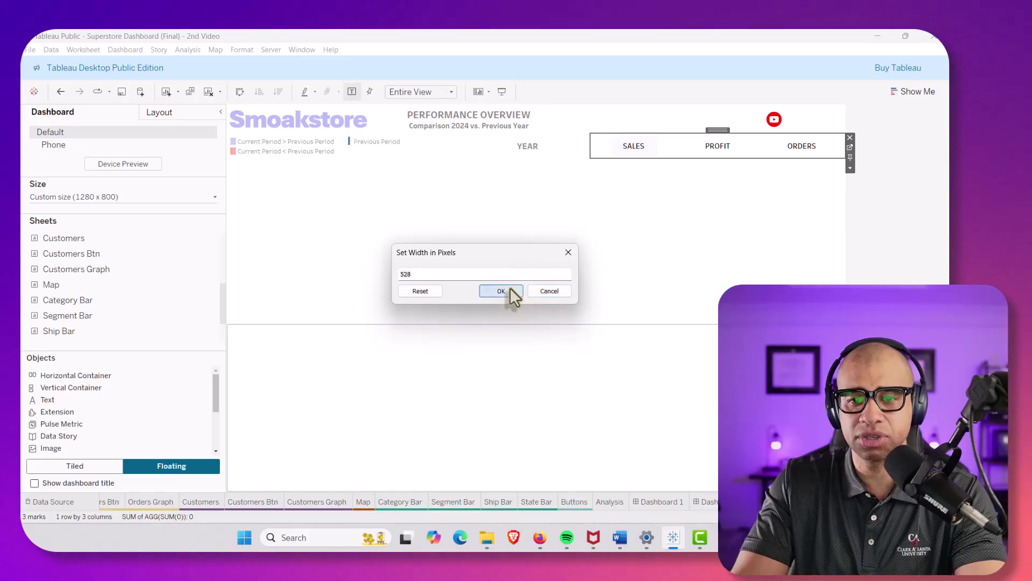
{"action": "left_click", "coordinate": [502, 291]}
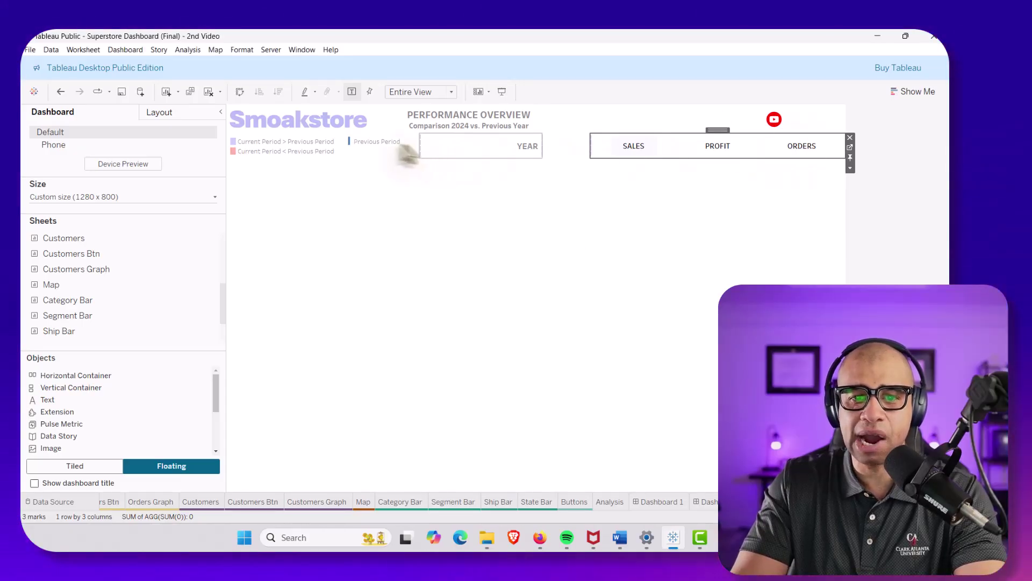